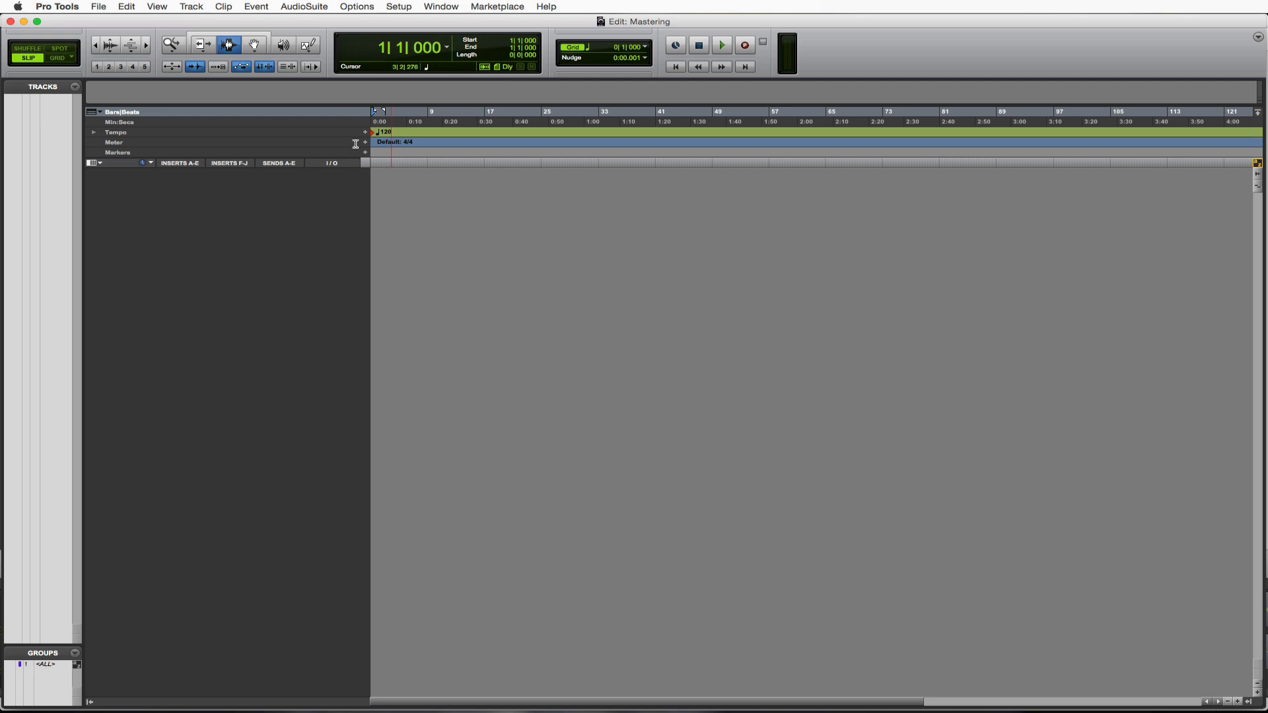
# Import the audio file Track To Master.wav from the Desktop onto a new track at the session start
pyautogui.click(101, 7)
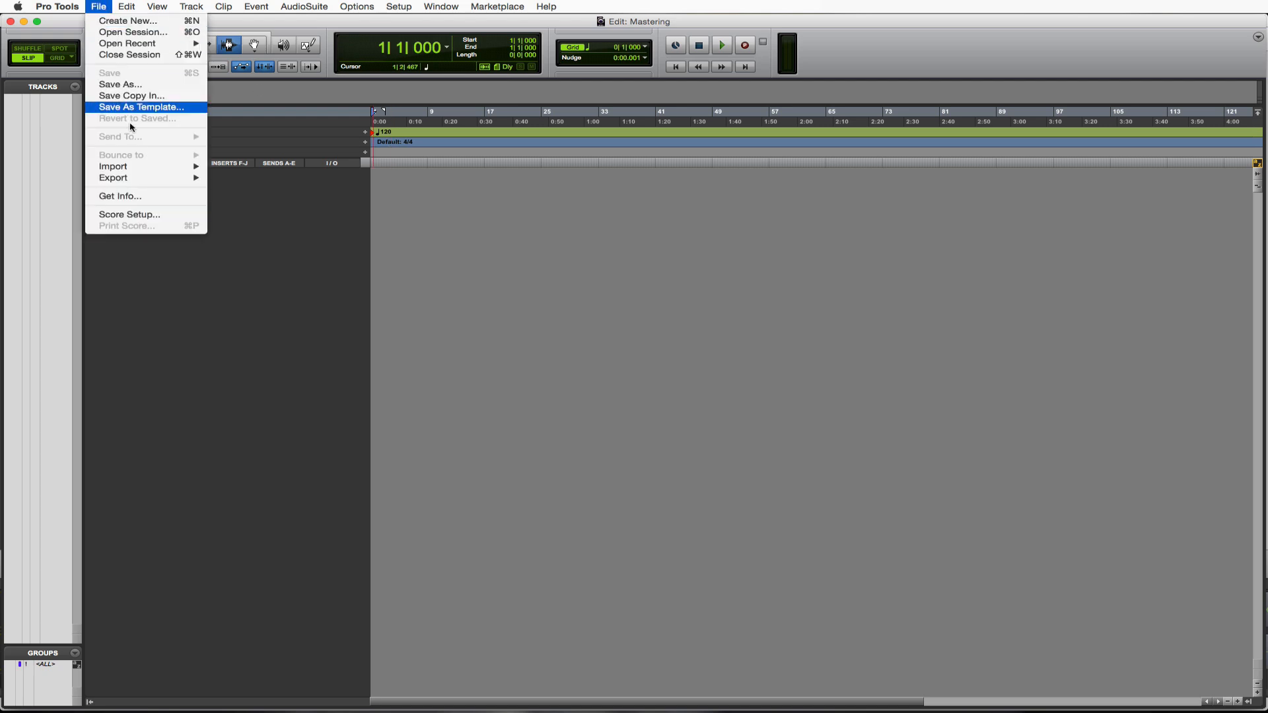
pyautogui.moveTo(150, 165)
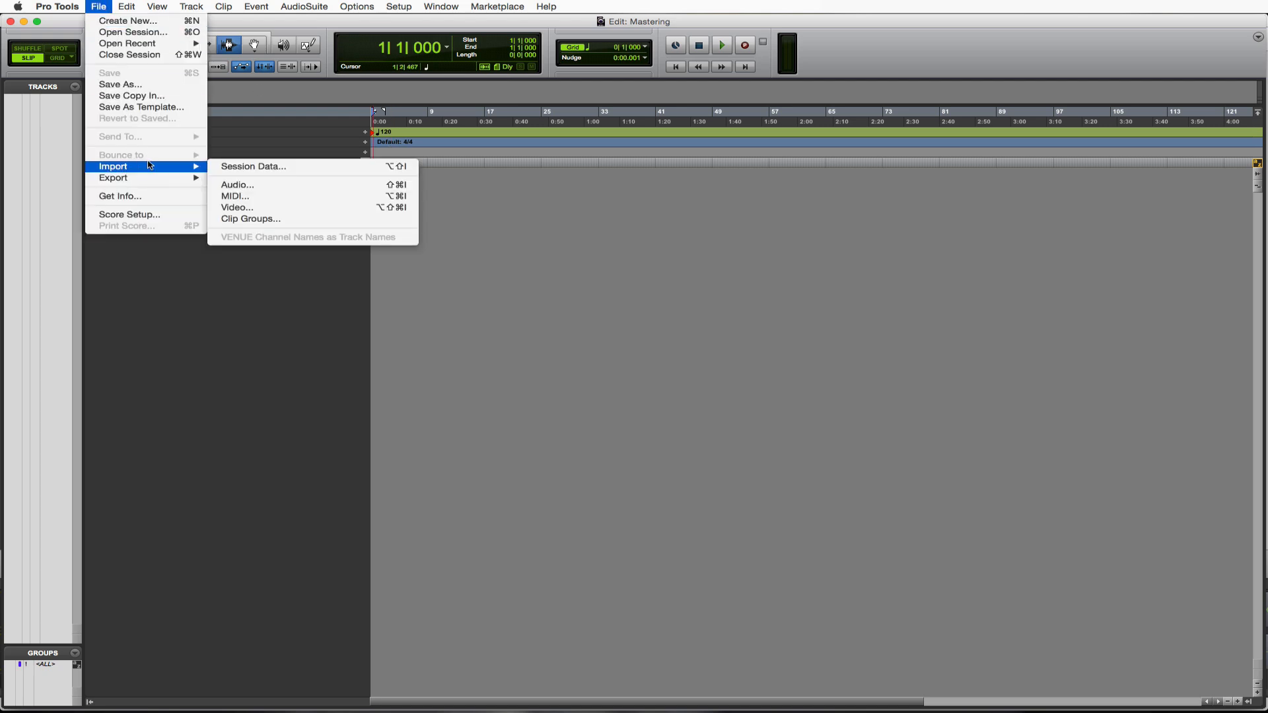
pyautogui.click(278, 191)
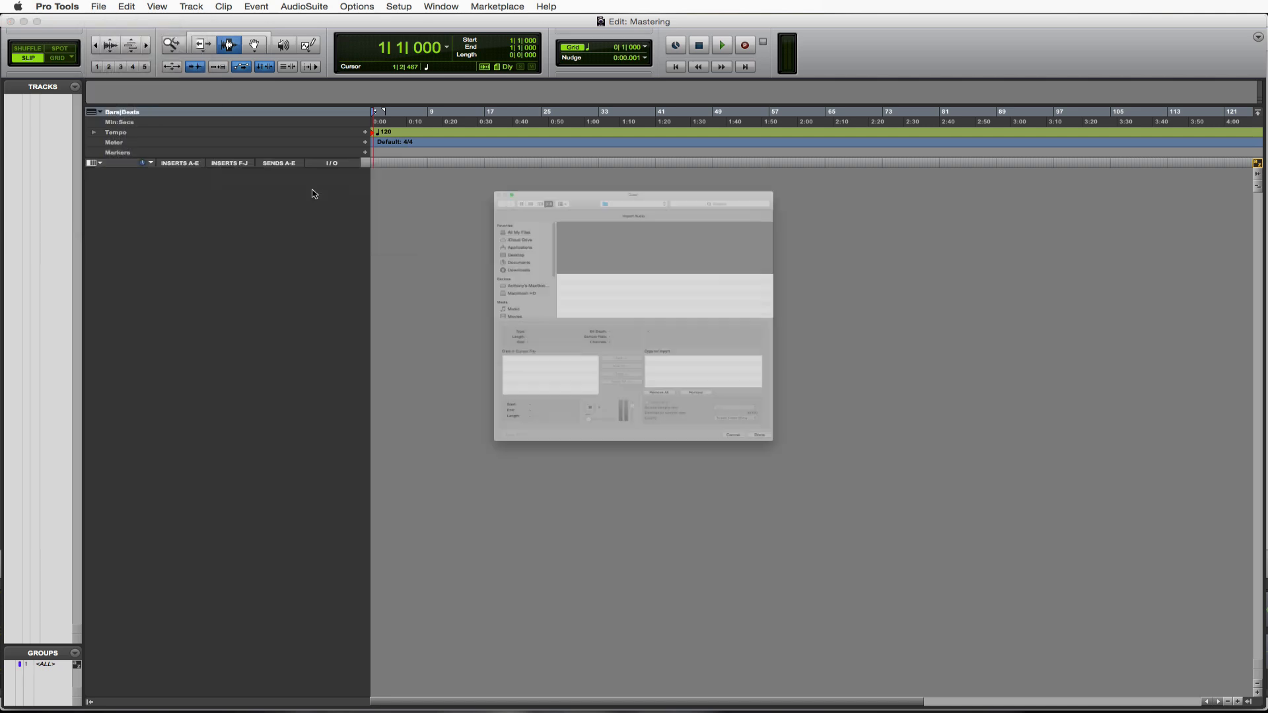
pyautogui.click(546, 294)
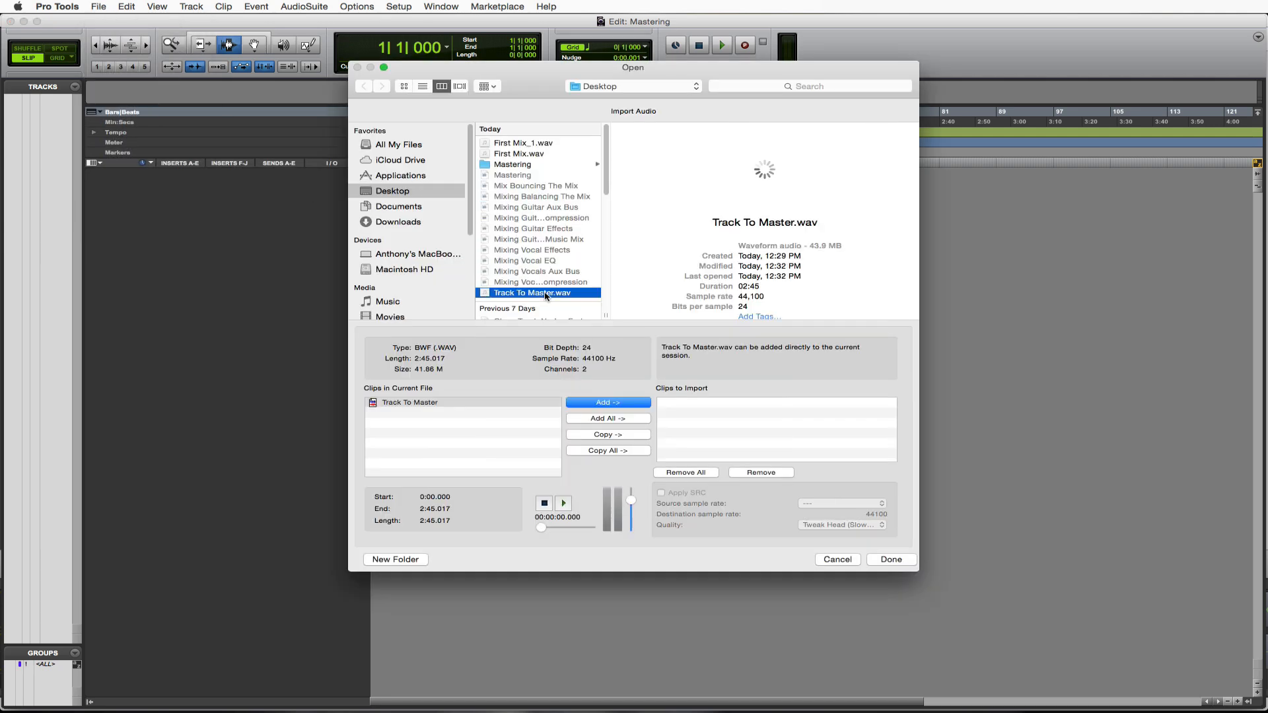
pyautogui.doubleClick(542, 294)
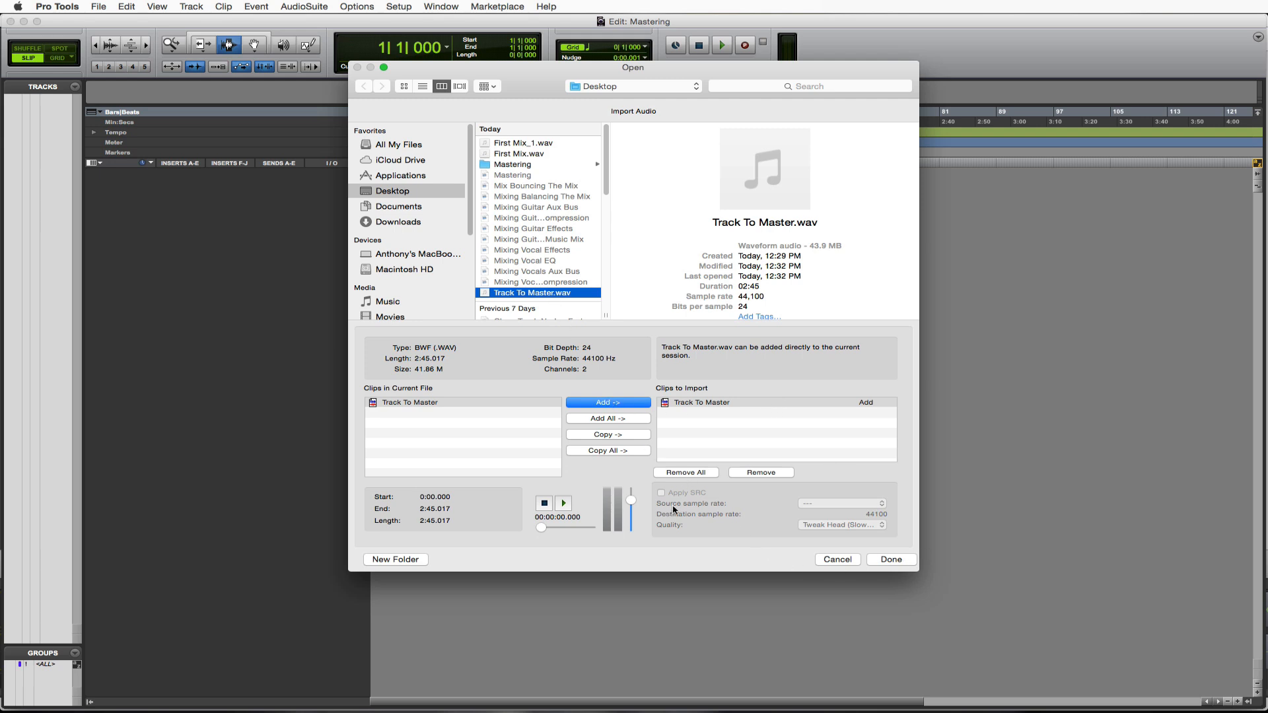
pyautogui.click(892, 560)
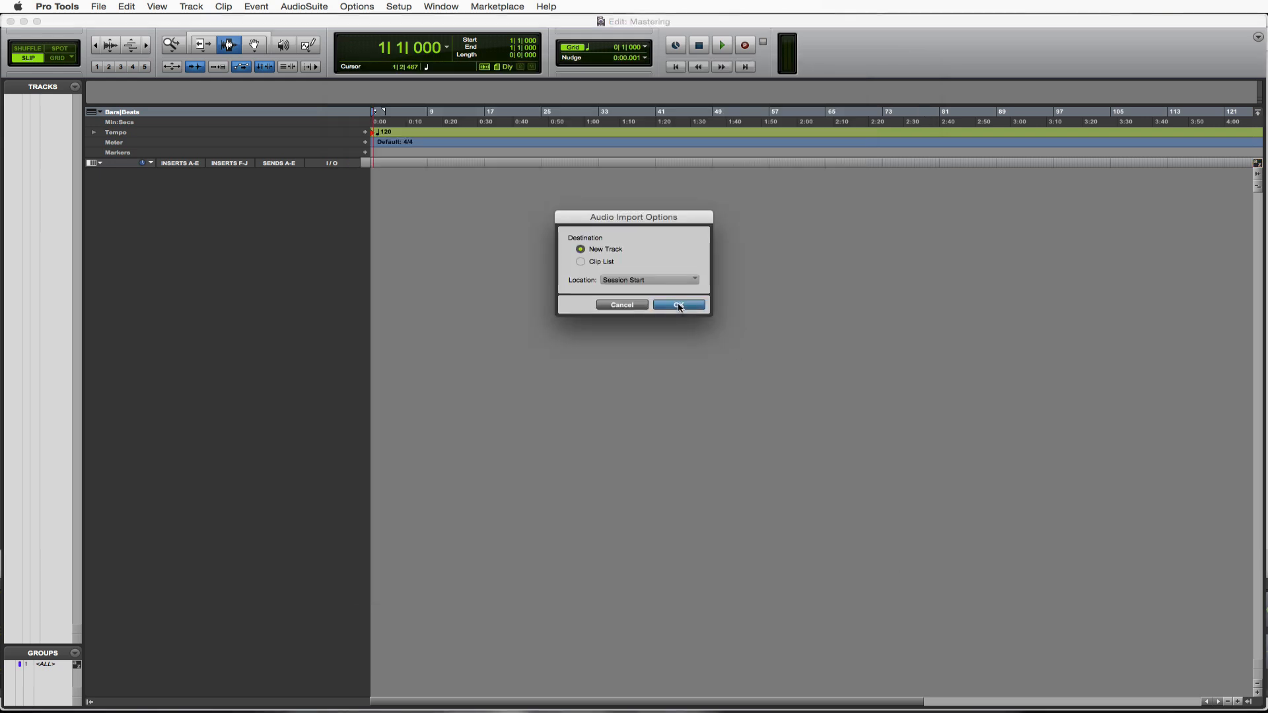
pyautogui.click(677, 303)
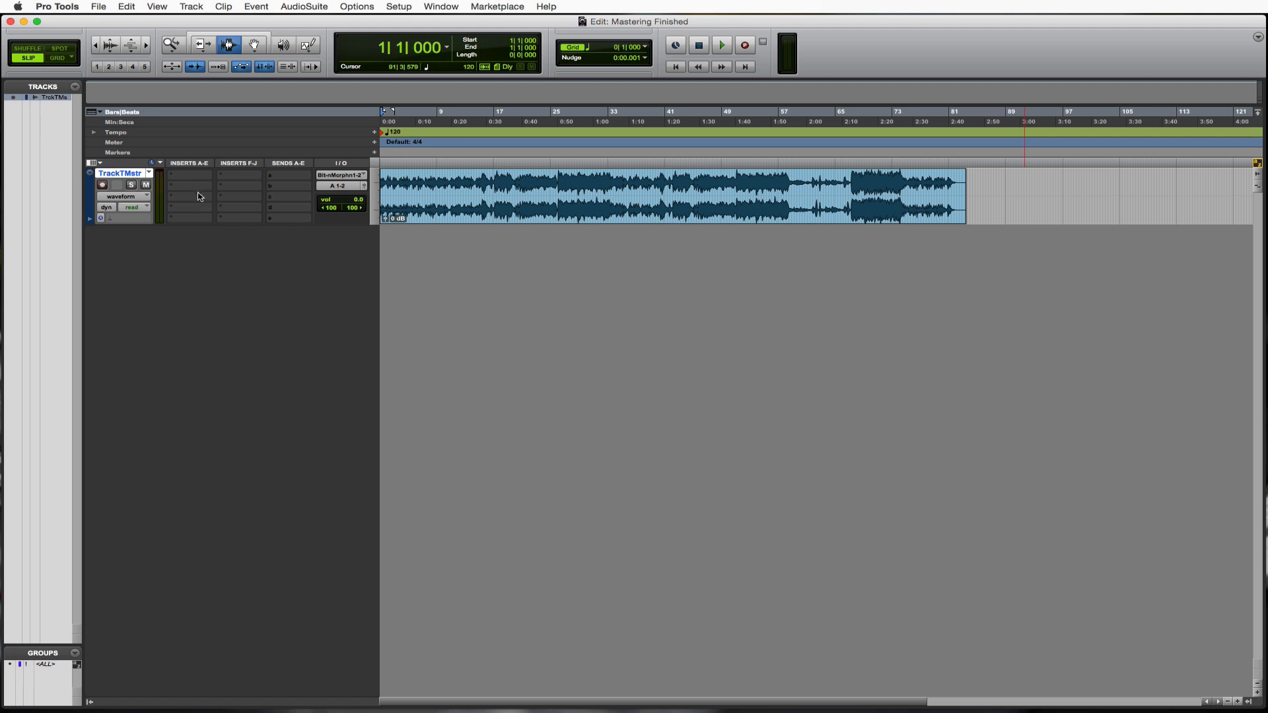
# Insert the multichannel EQ3 7-Band (stereo) plug-in in the first insert slot of the imported track
pyautogui.click(173, 179)
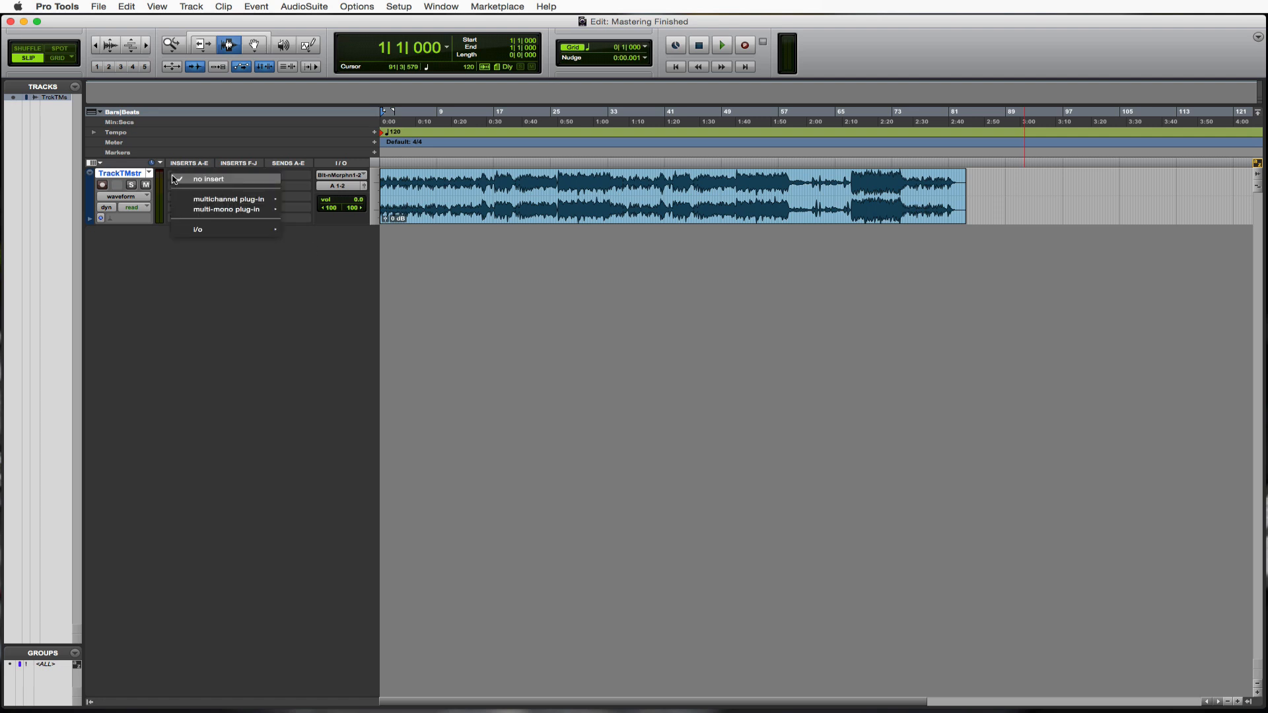
pyautogui.moveTo(228, 199)
pyautogui.moveTo(313, 205)
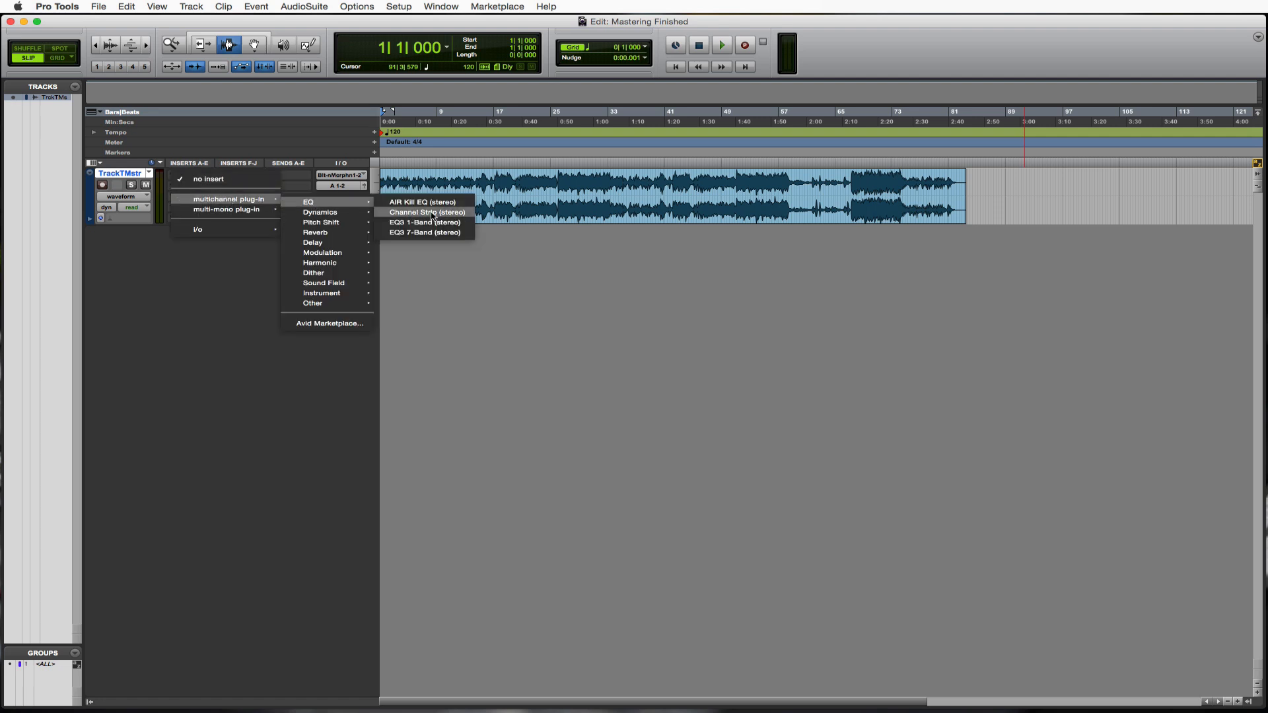
pyautogui.click(444, 233)
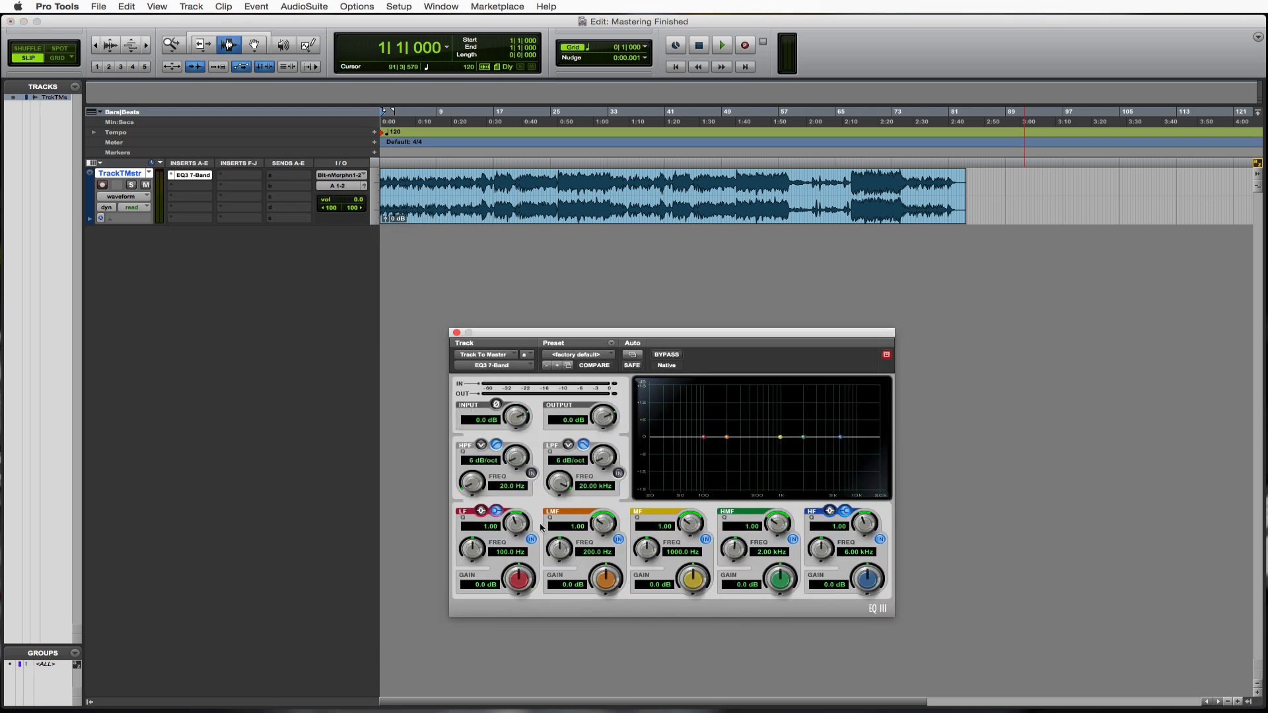
# Boost the EQ's LMF band by 18.0 dB with a Q of 10.00 and move the plug-in window aside
pyautogui.moveTo(604, 530); pyautogui.dragTo(621, 440)
pyautogui.moveTo(607, 600); pyautogui.dragTo(608, 572)
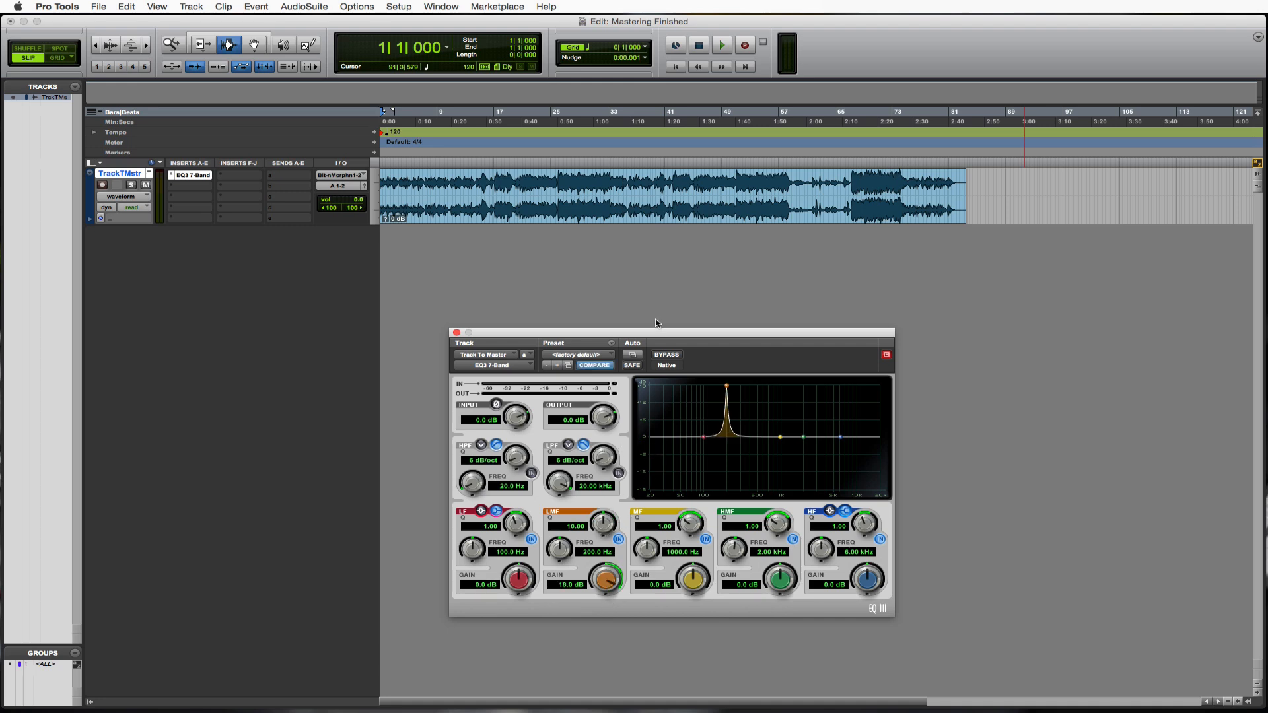
pyautogui.moveTo(660, 334); pyautogui.dragTo(734, 334)
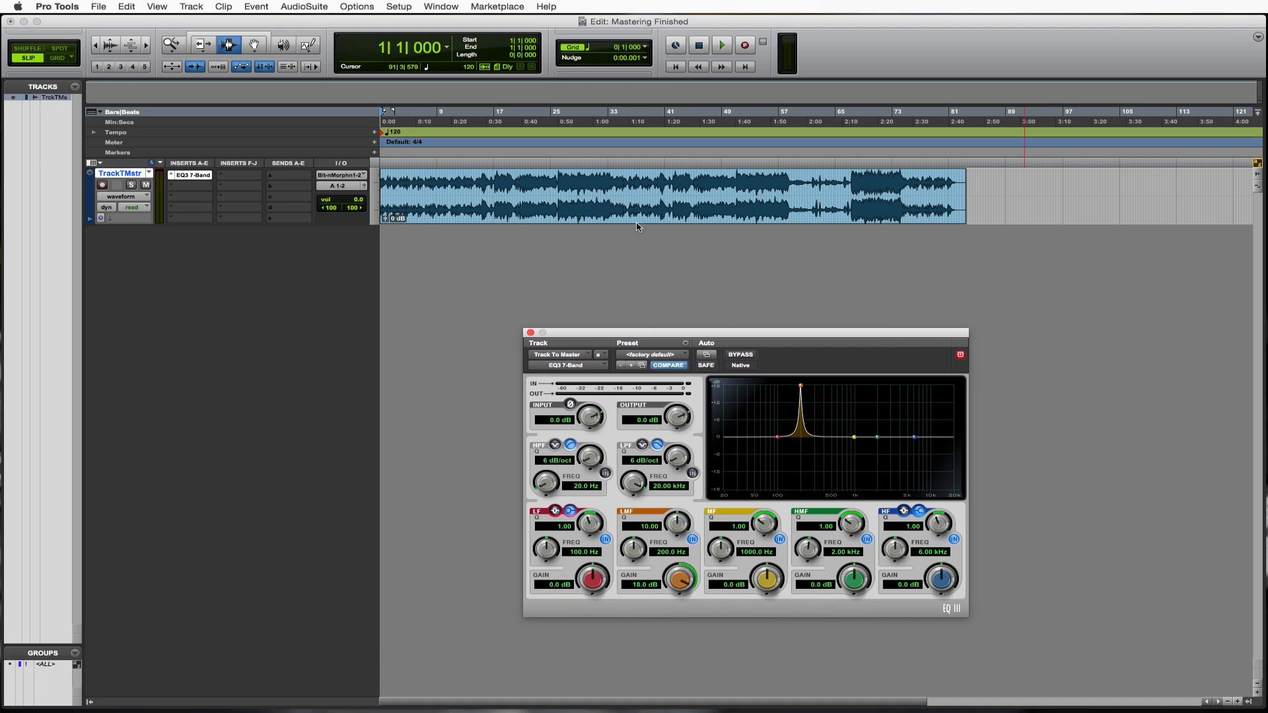
# Play from about bar 25, sweep the LMF frequency to 500.5 Hz, and cut that band to -2.5 dB with Q 7.59
pyautogui.click(558, 174)
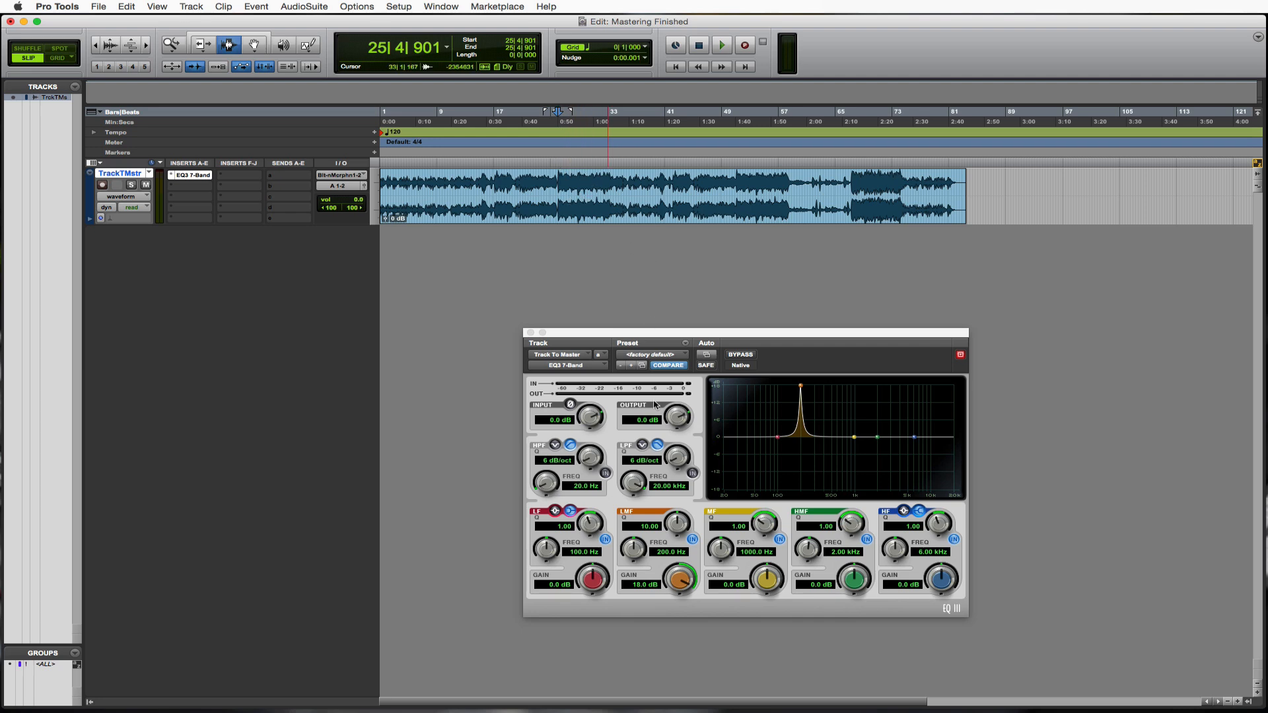
pyautogui.press('space')
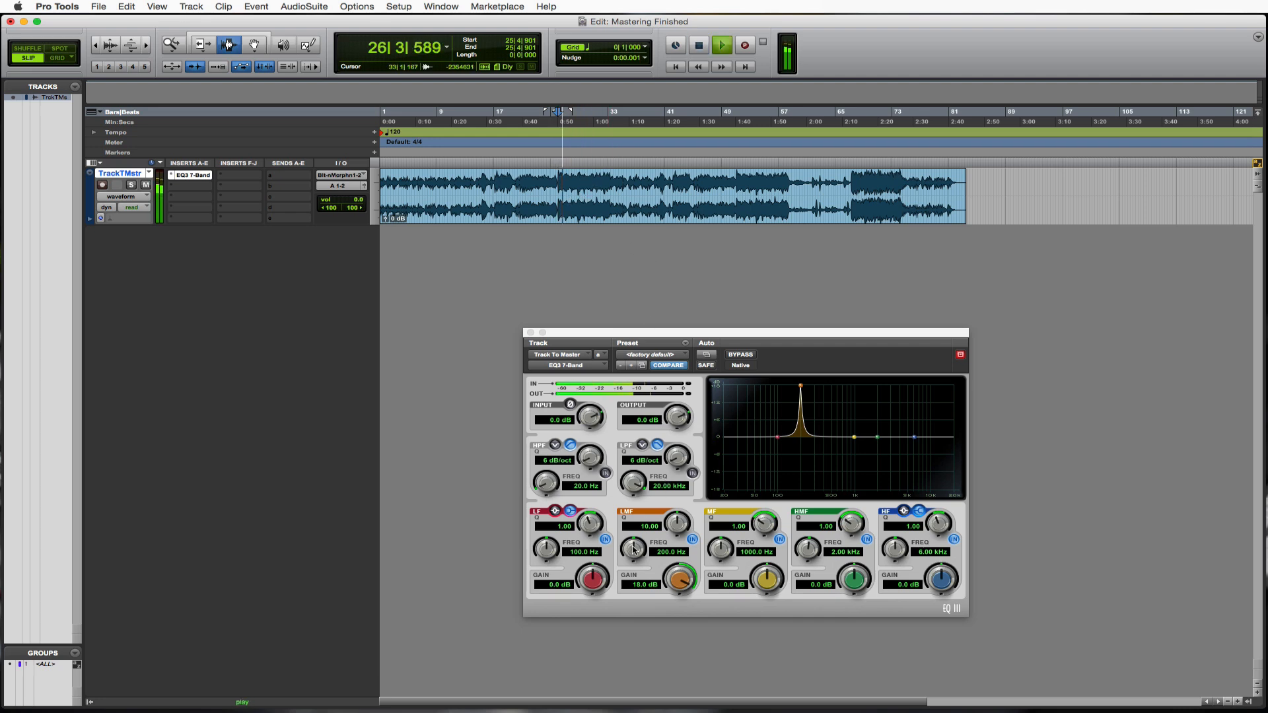
pyautogui.moveTo(632, 548)
pyautogui.mouseDown()
pyautogui.moveTo(636, 574)
pyautogui.moveTo(647, 560)
pyautogui.mouseUp()
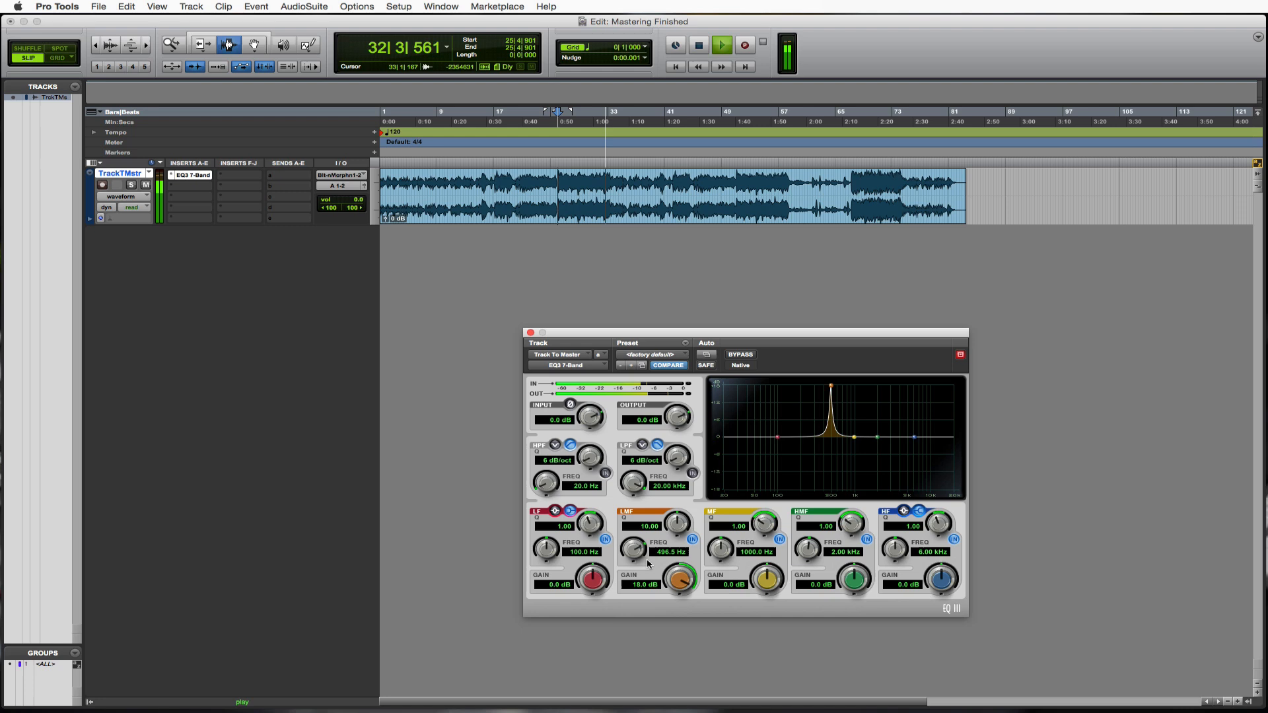
pyautogui.press('space')
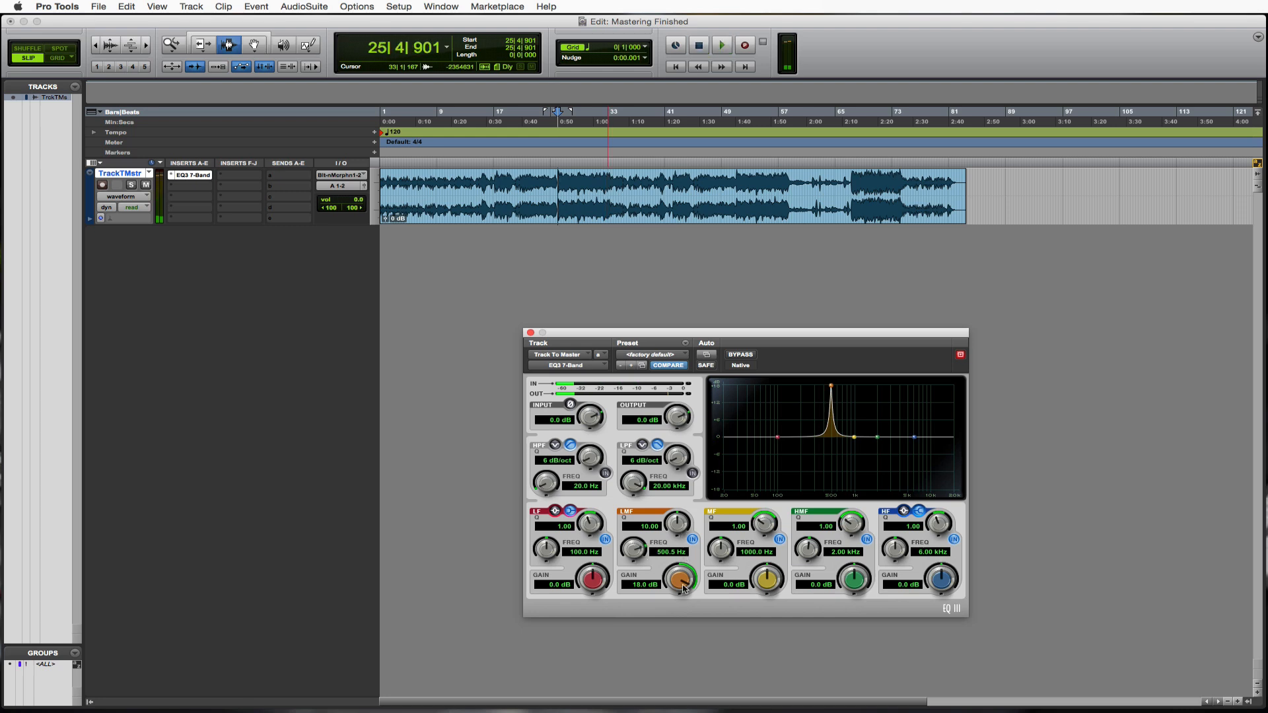
pyautogui.moveTo(678, 533); pyautogui.dragTo(663, 629)
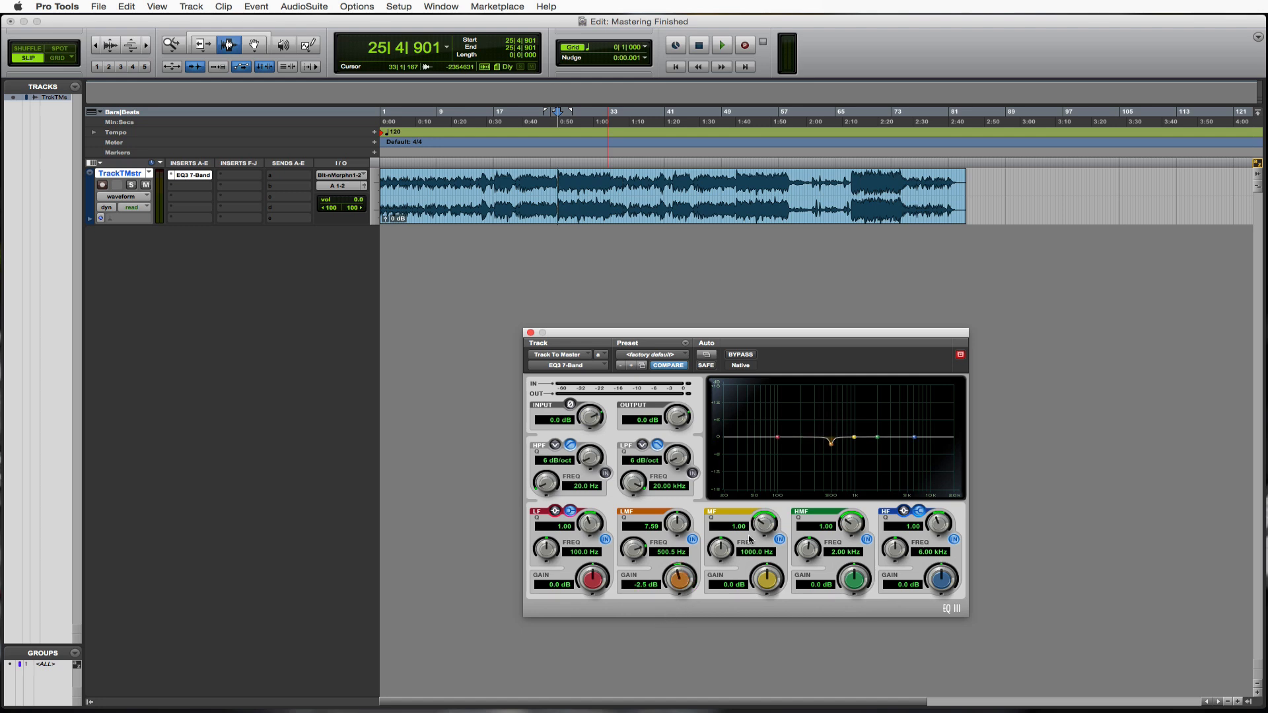
# Sweep a narrow 18.0 dB MF boost to 989.7 Hz during playback and turn it into a -2.4 dB cut with Q 8.32
pyautogui.moveTo(765, 523); pyautogui.dragTo(785, 422)
pyautogui.moveTo(769, 576); pyautogui.dragTo(824, 398)
pyautogui.press('space')
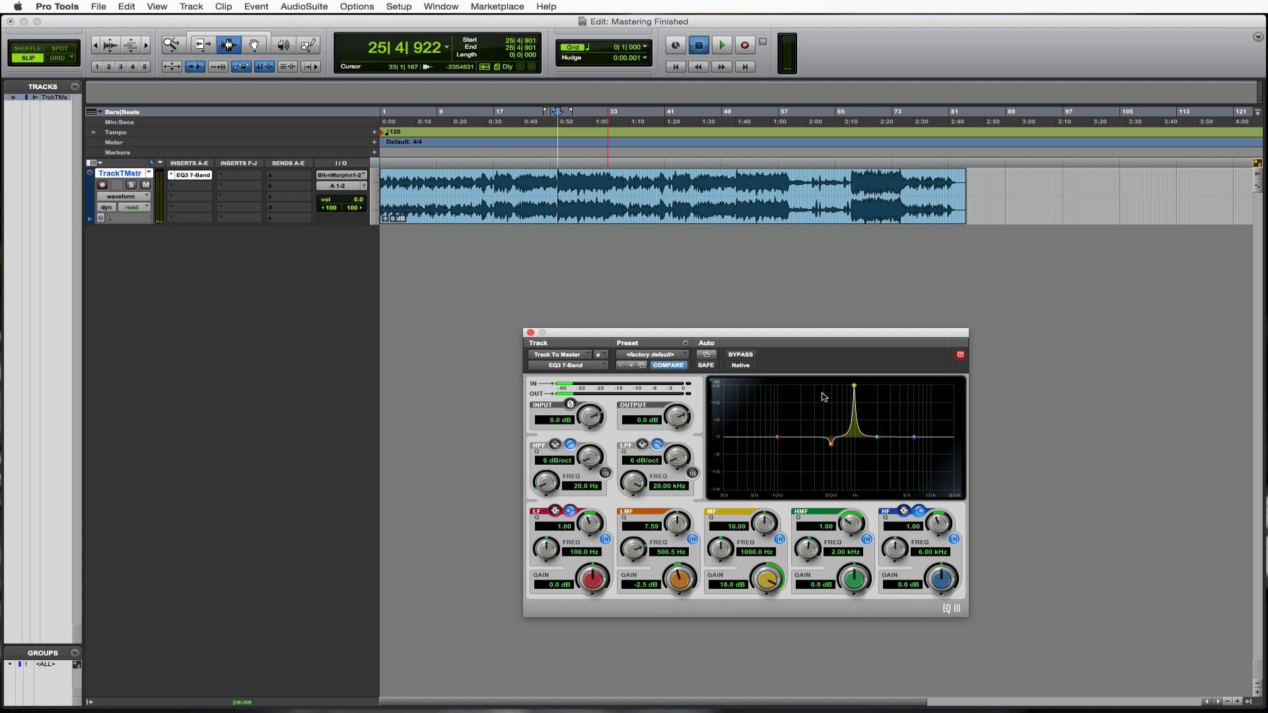
pyautogui.moveTo(722, 545); pyautogui.dragTo(709, 574)
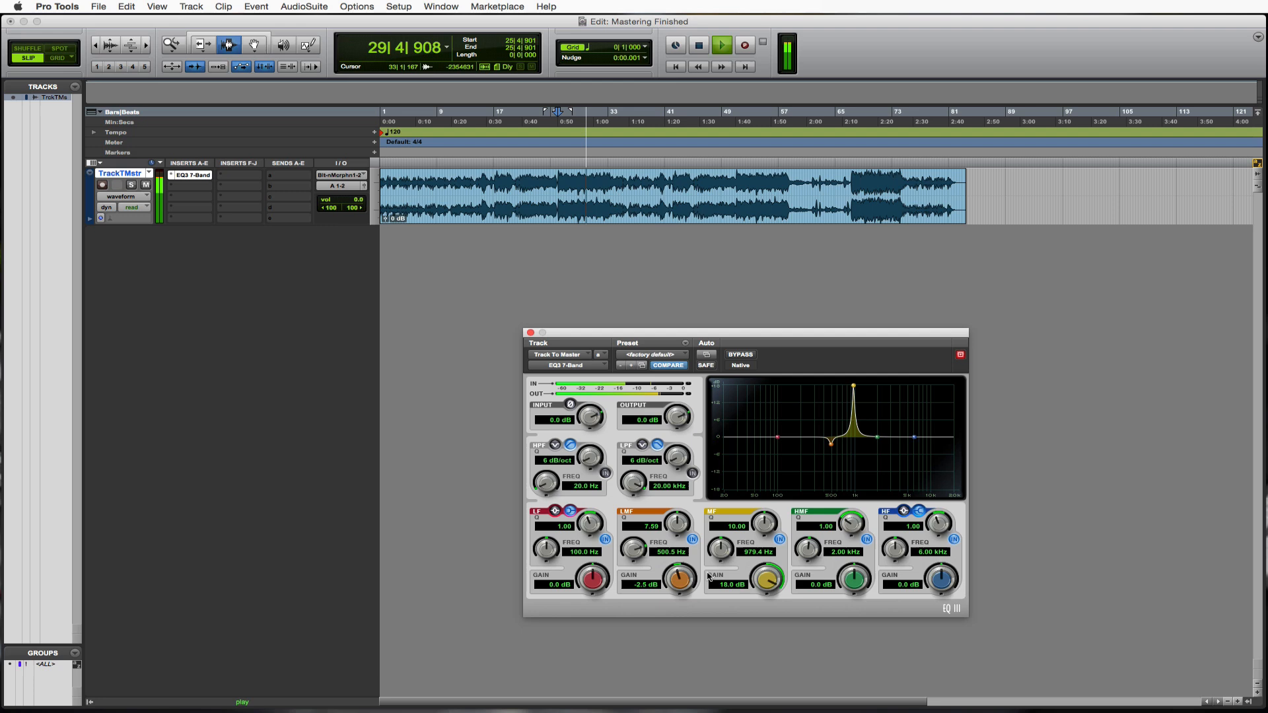
pyautogui.press('space')
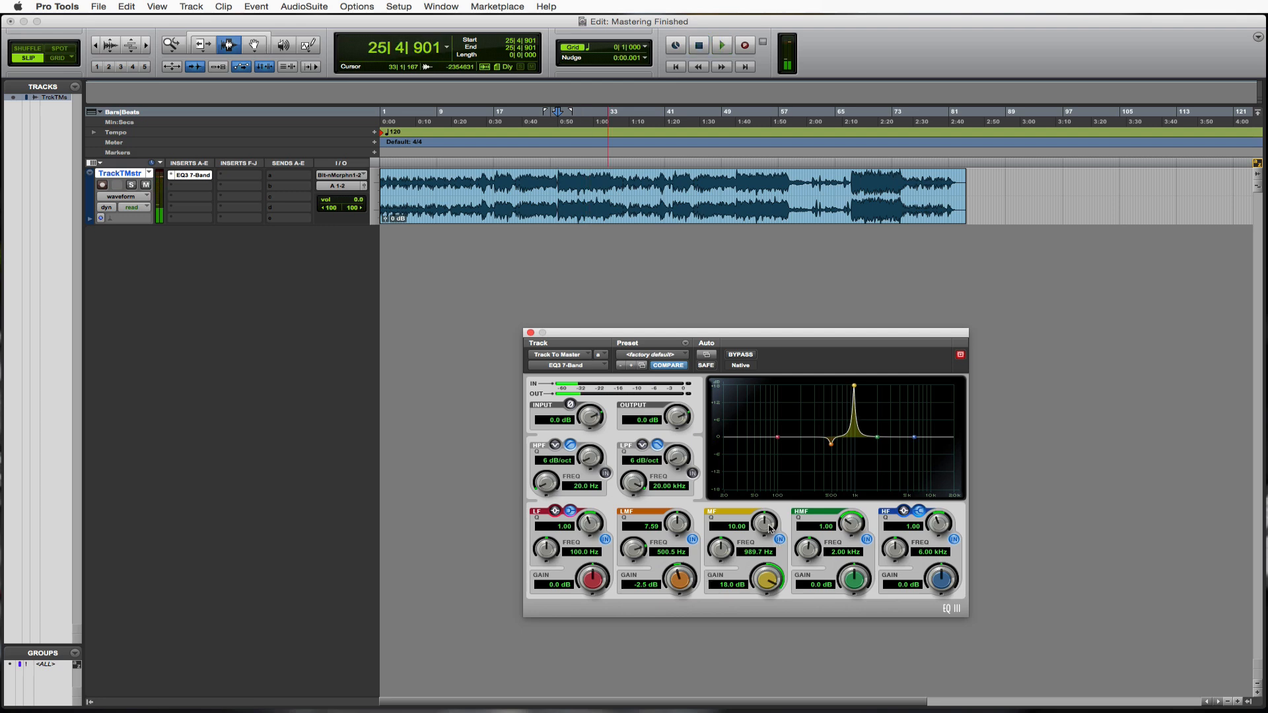
pyautogui.moveTo(771, 527); pyautogui.dragTo(756, 612)
# Sweep a narrow 18.0 dB HMF boost to 1.29 kHz during playback and turn it into a -2.1 dB cut with Q 8.81
pyautogui.press('space')
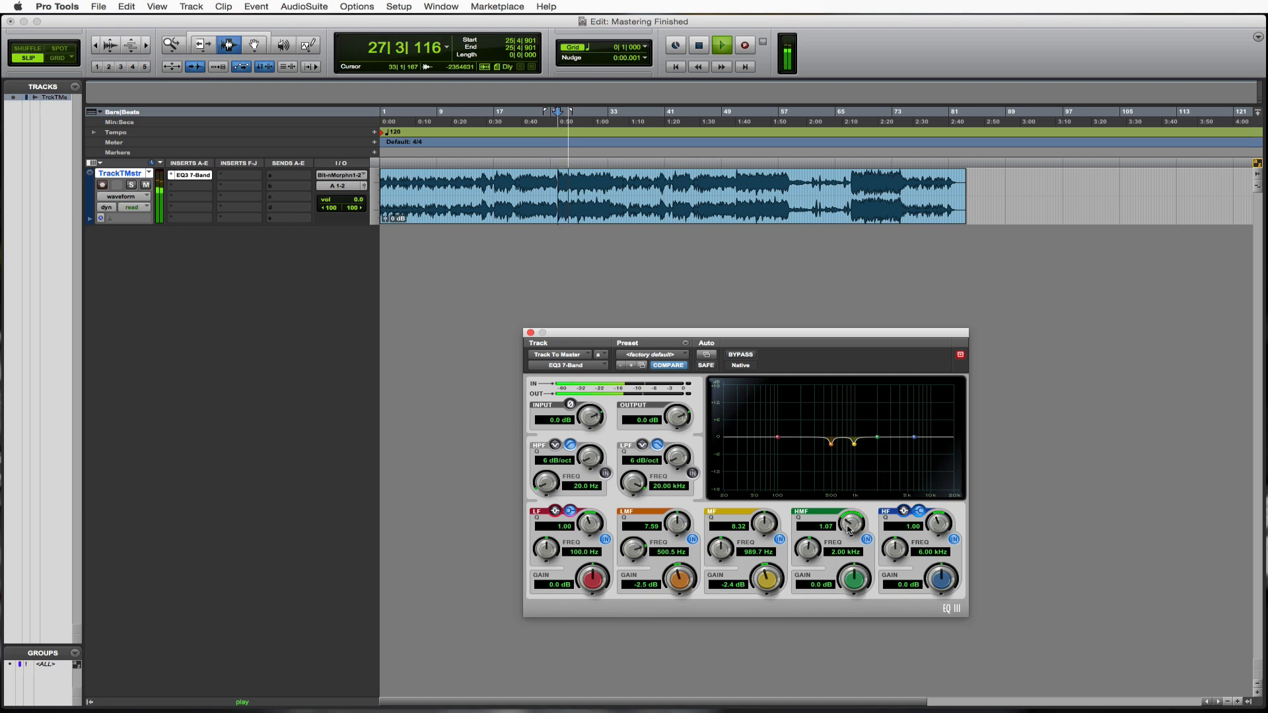
pyautogui.moveTo(847, 526); pyautogui.dragTo(854, 448)
pyautogui.moveTo(853, 580); pyautogui.dragTo(863, 396)
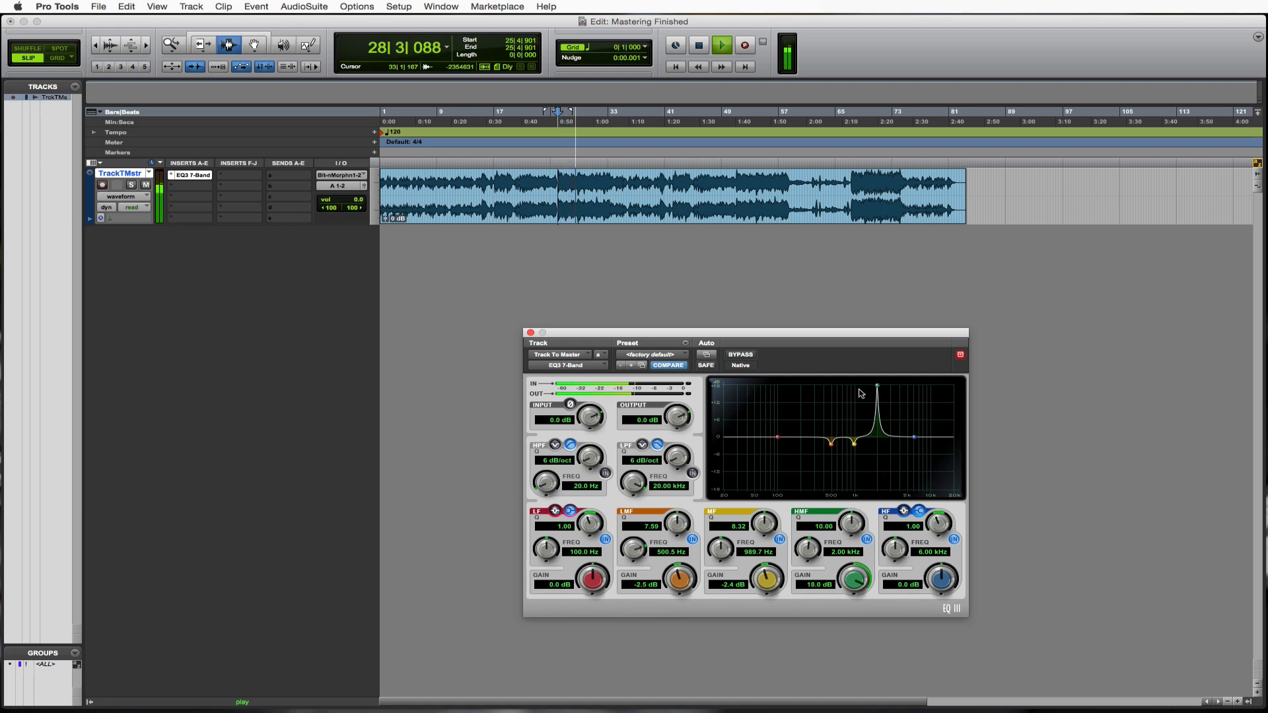
pyautogui.moveTo(808, 545); pyautogui.dragTo(802, 570)
pyautogui.press('space')
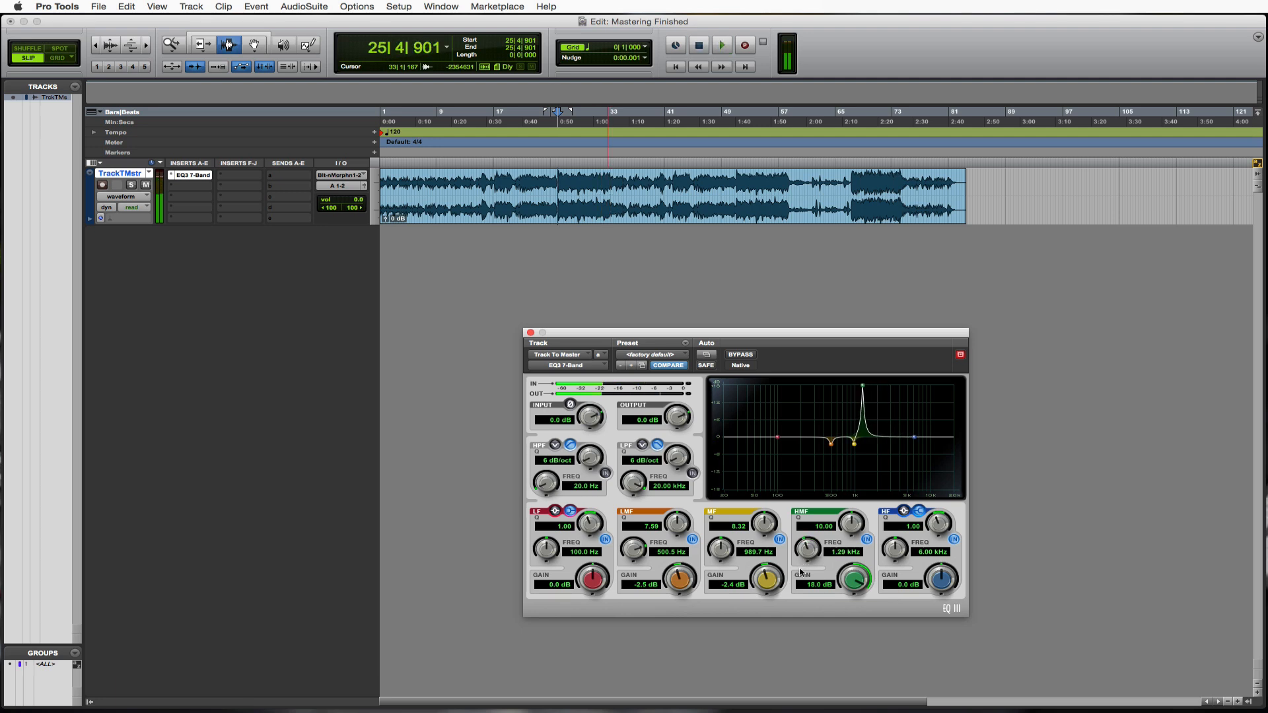
pyautogui.moveTo(855, 527); pyautogui.dragTo(861, 529)
pyautogui.moveTo(863, 580); pyautogui.dragTo(843, 626)
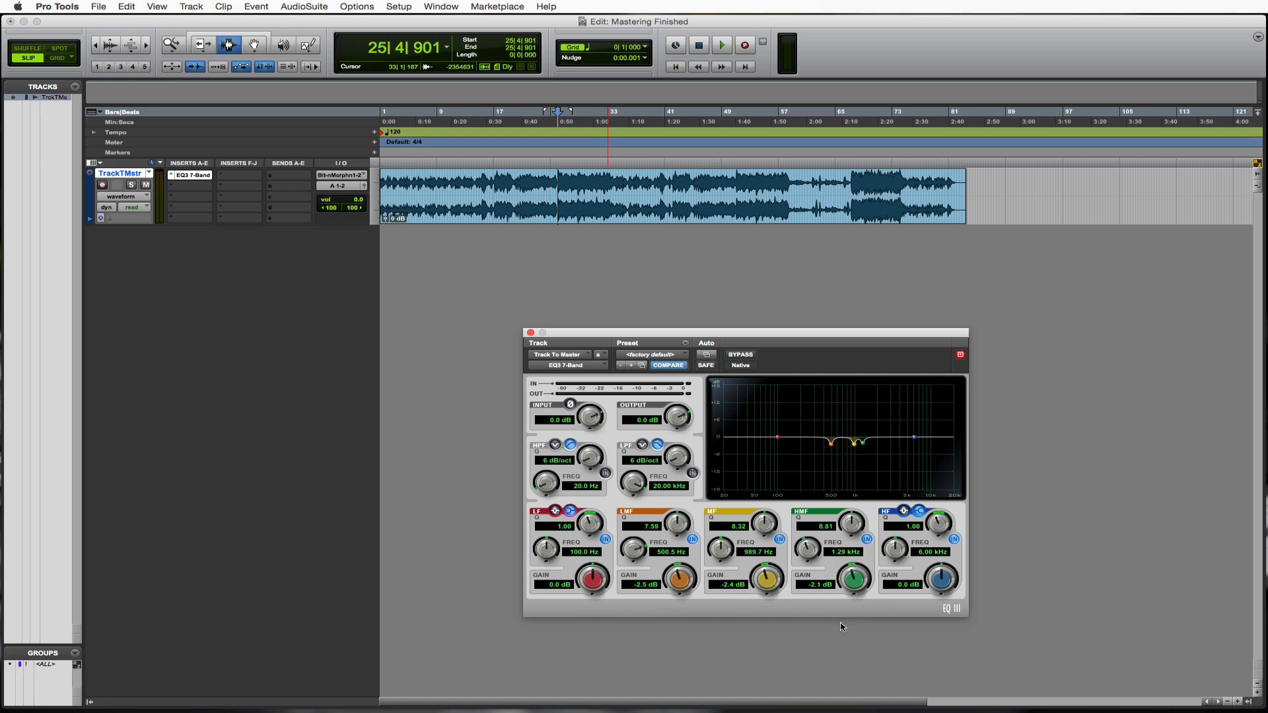
# Enable the EQ's high-pass and low-pass filters, adjust their slopes and the high-pass frequency, and close the plug-in window
pyautogui.click(605, 473)
pyautogui.click(692, 473)
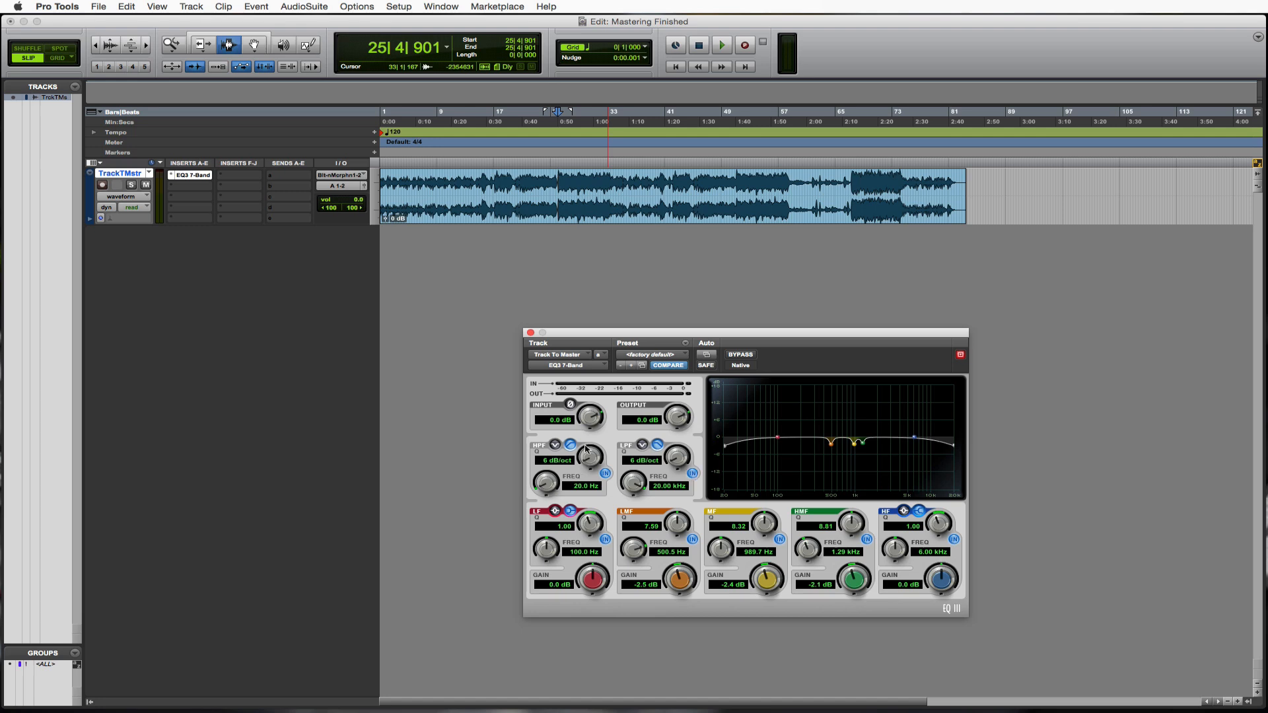
pyautogui.moveTo(588, 450); pyautogui.dragTo(584, 444)
pyautogui.moveTo(677, 457); pyautogui.dragTo(676, 435)
pyautogui.moveTo(549, 486); pyautogui.dragTo(554, 478)
pyautogui.click(531, 332)
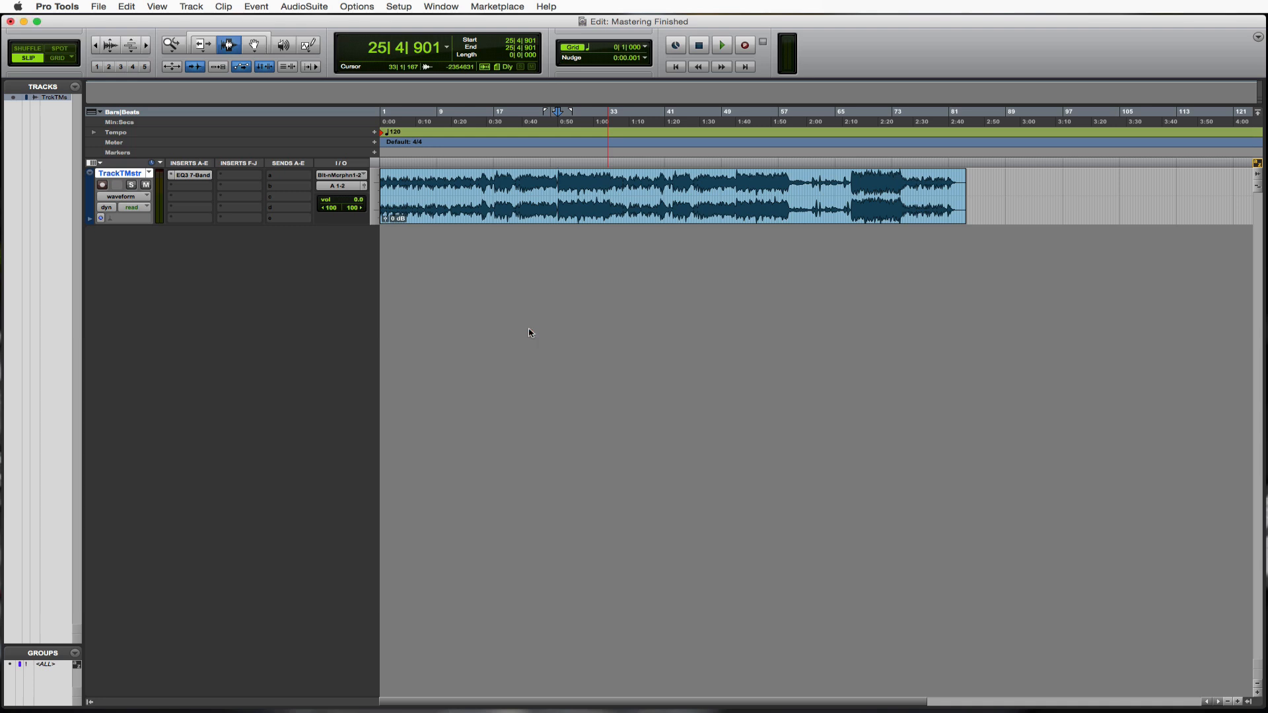
# Insert the multichannel Dyn3 Compressor/Limiter (stereo) plug-in in the track's second insert slot, below the EQ
pyautogui.click(175, 187)
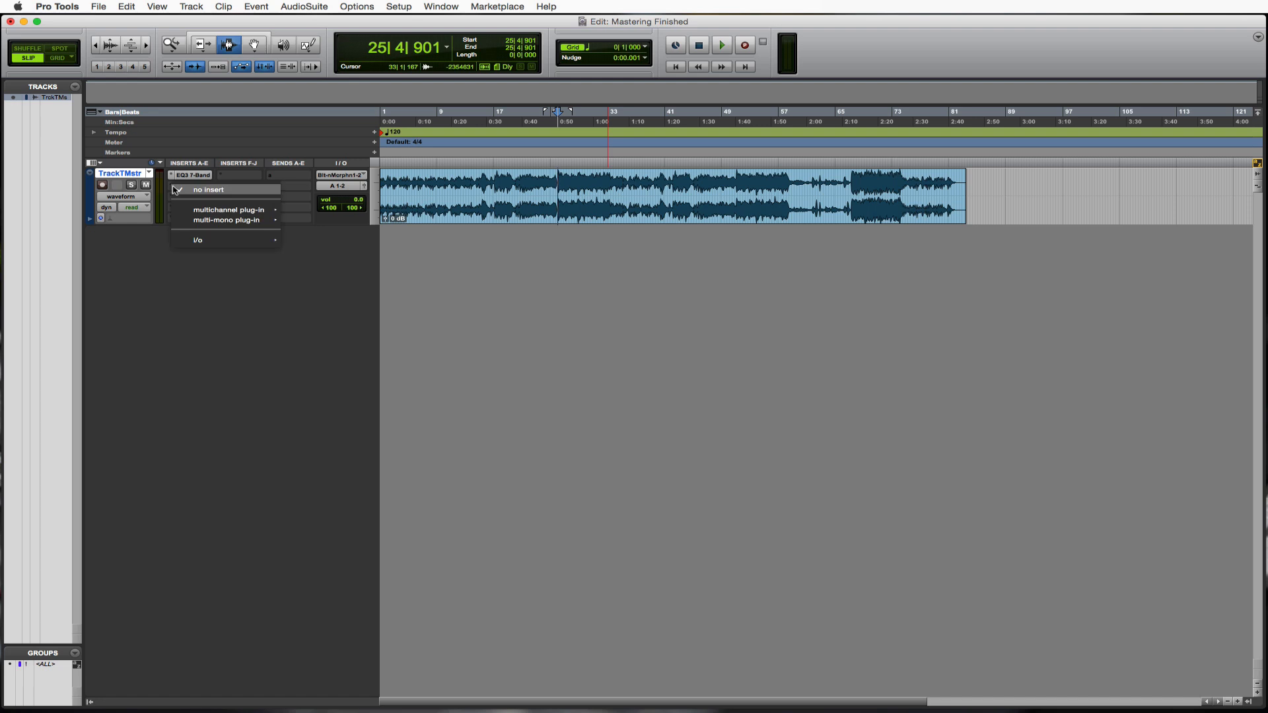
pyautogui.moveTo(223, 210)
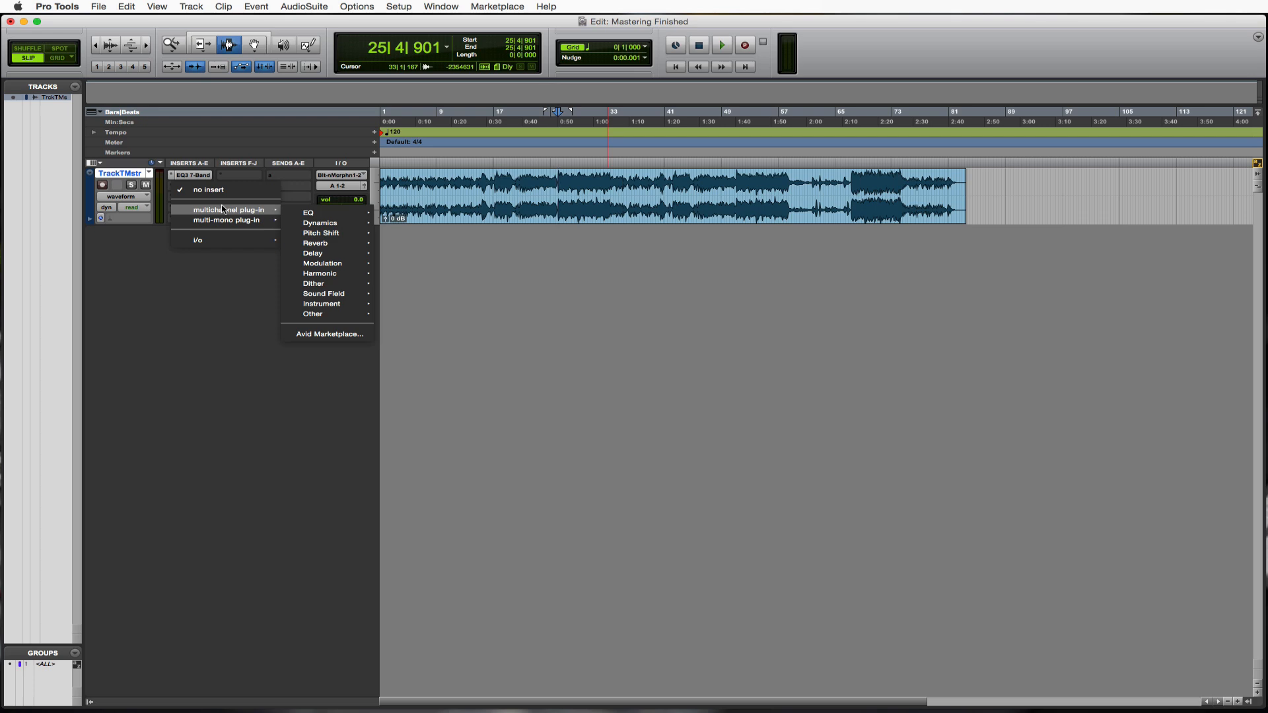
pyautogui.moveTo(300, 223)
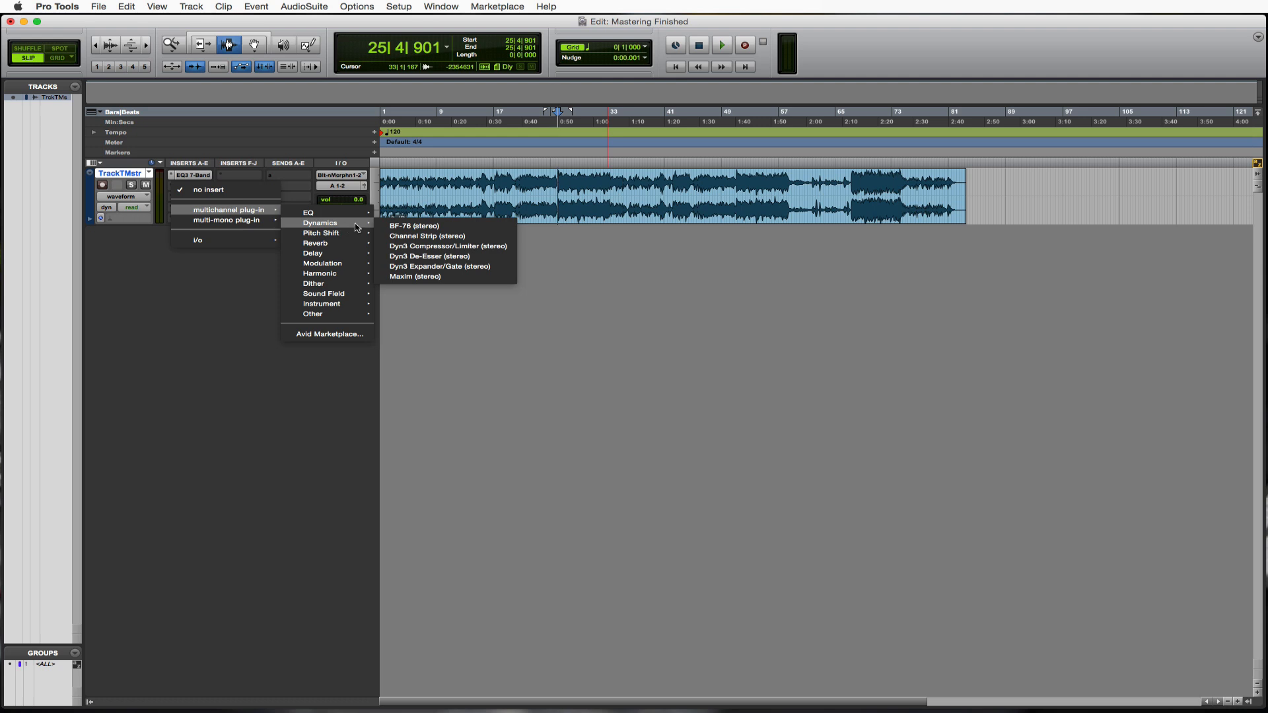
pyautogui.click(461, 249)
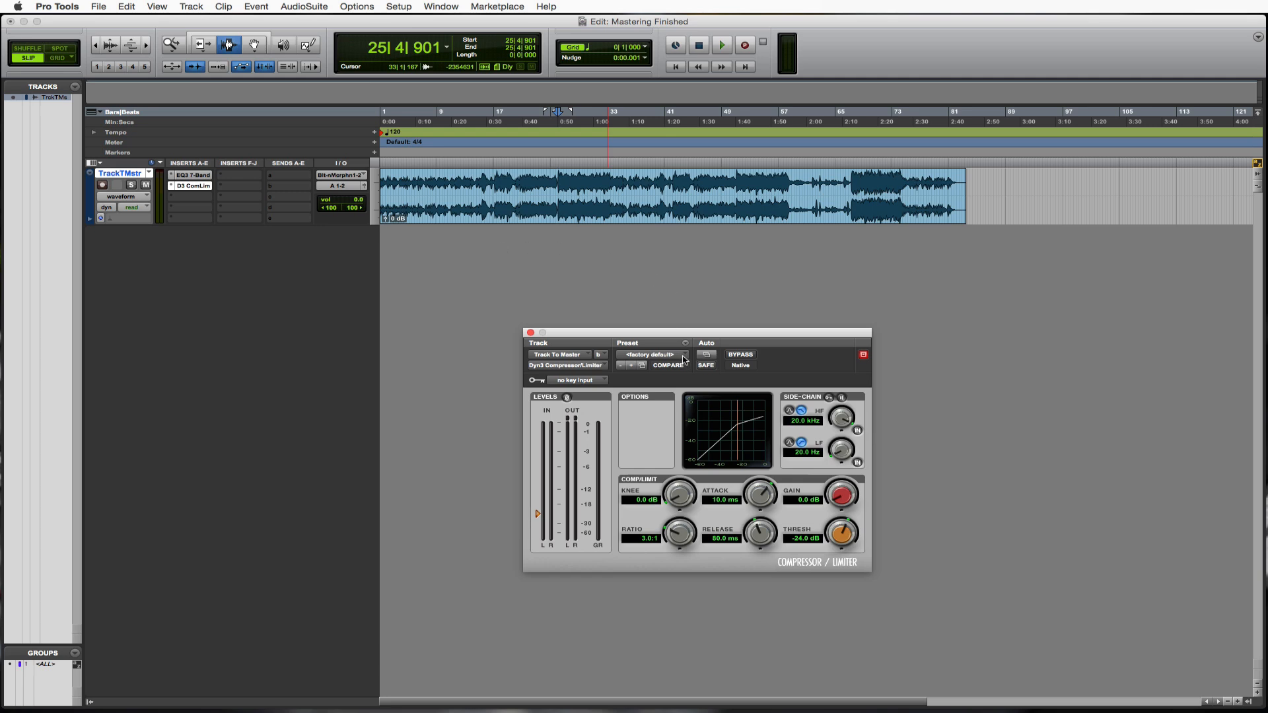
# Load the Gentle Limiting preset in the compressor and lower its ratio to 4.0:1
pyautogui.click(684, 360)
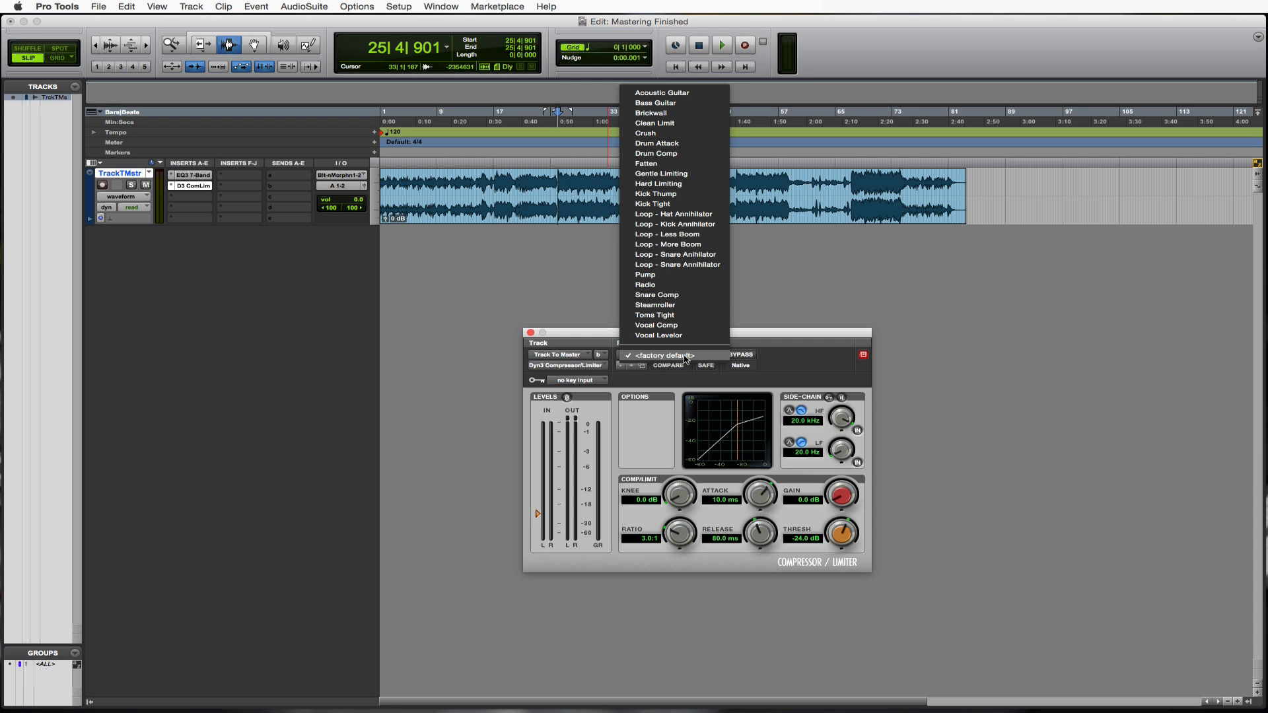
pyautogui.click(685, 177)
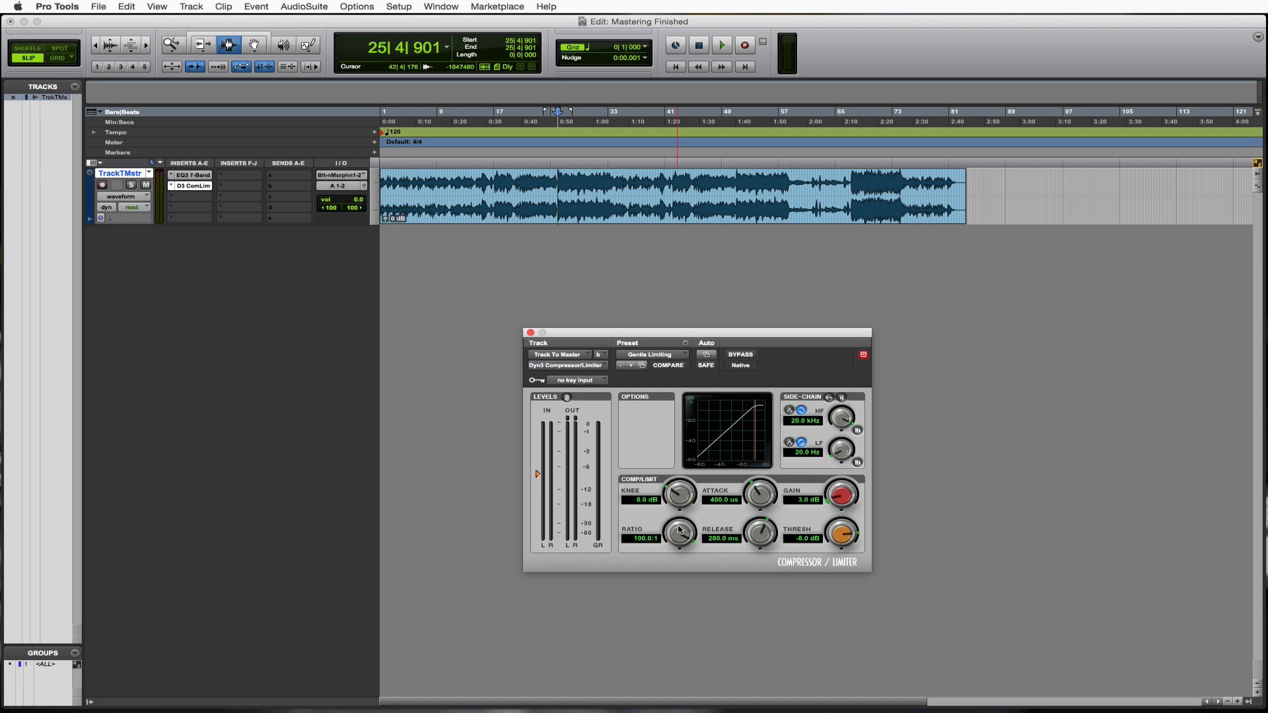
pyautogui.moveTo(678, 530); pyautogui.dragTo(664, 574)
# Start playback and lower the compressor's threshold to -15.1 dB while listening
pyautogui.press('space')
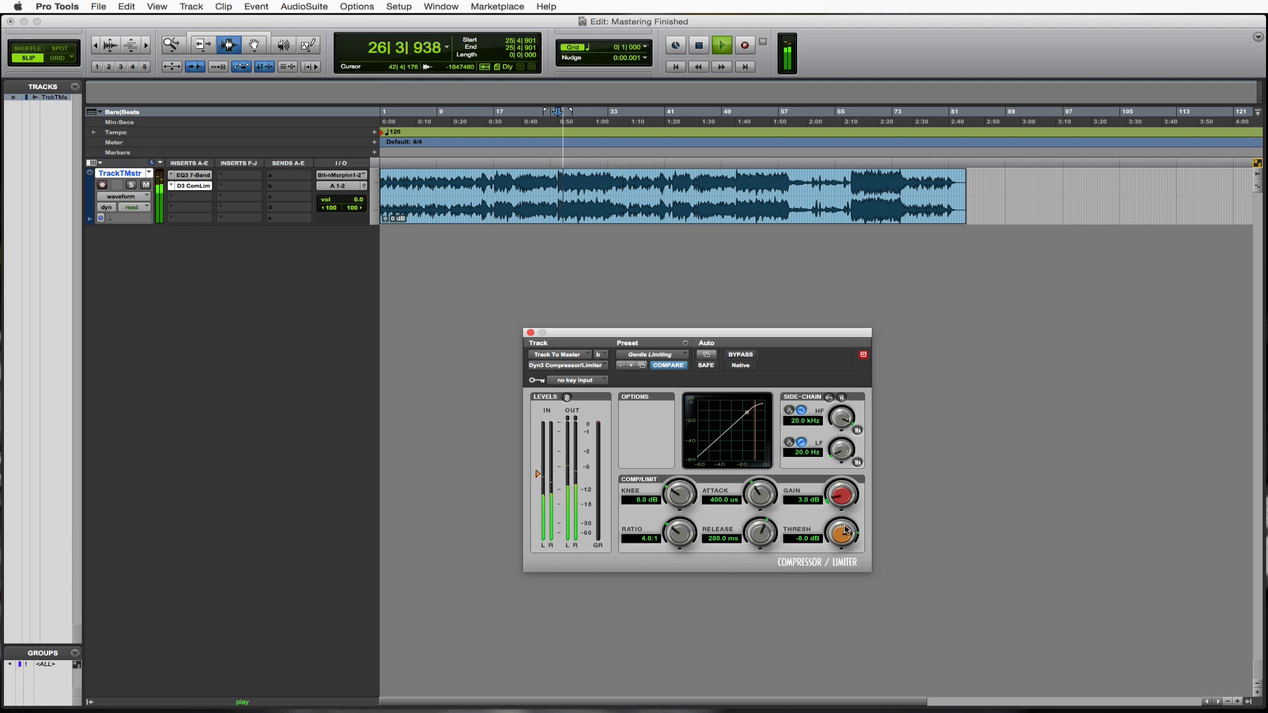
pyautogui.moveTo(845, 530); pyautogui.dragTo(823, 576)
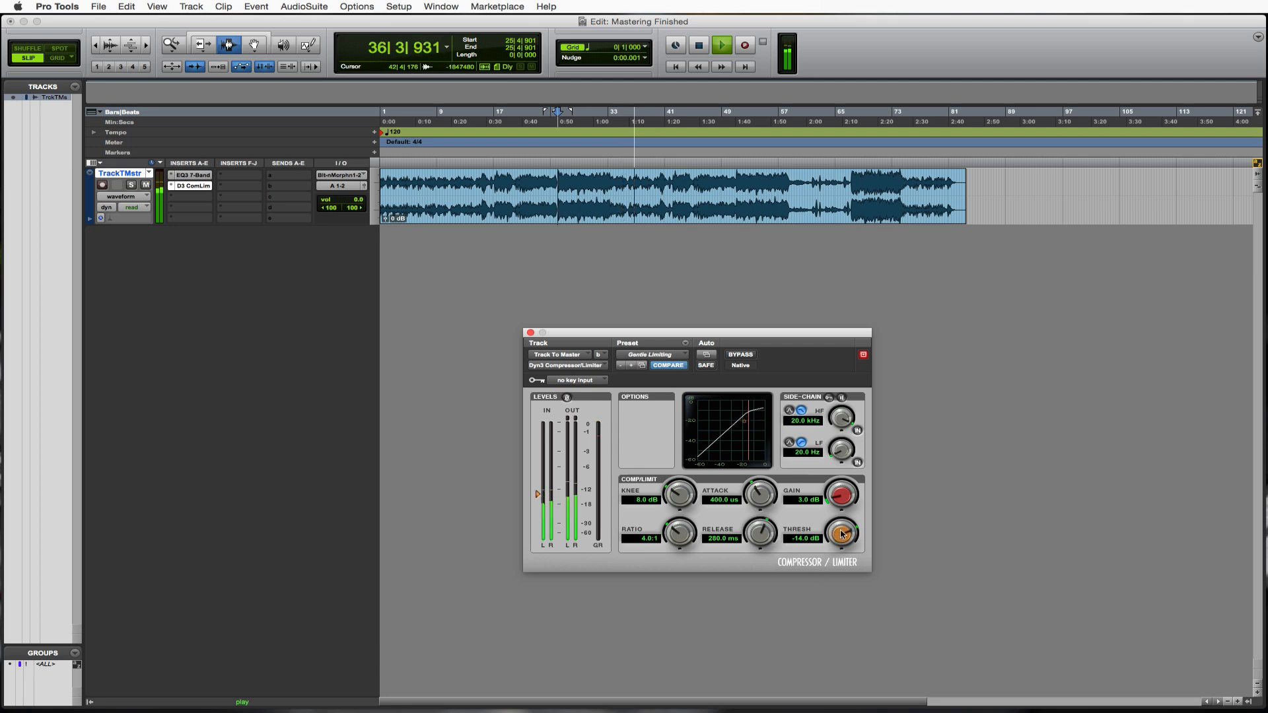
pyautogui.moveTo(841, 533); pyautogui.dragTo(841, 540)
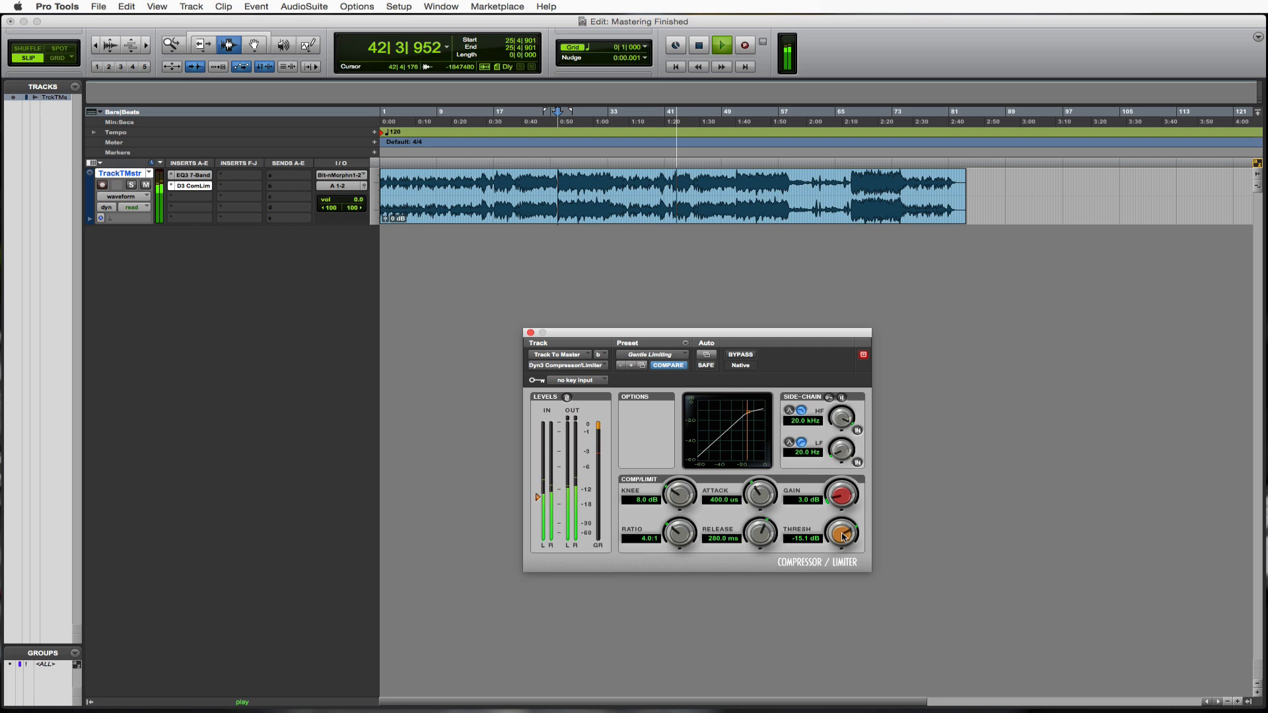
# Stop playback and close the compressor's plug-in window
pyautogui.press('space')
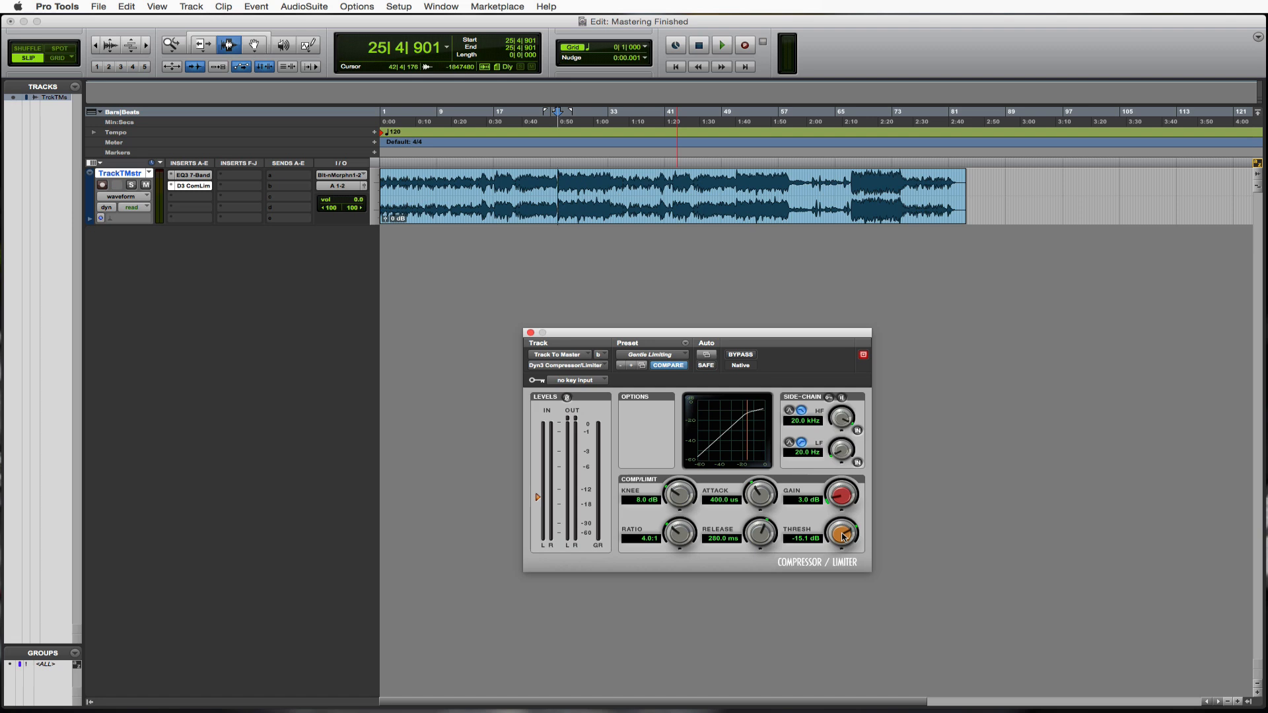
pyautogui.click(531, 333)
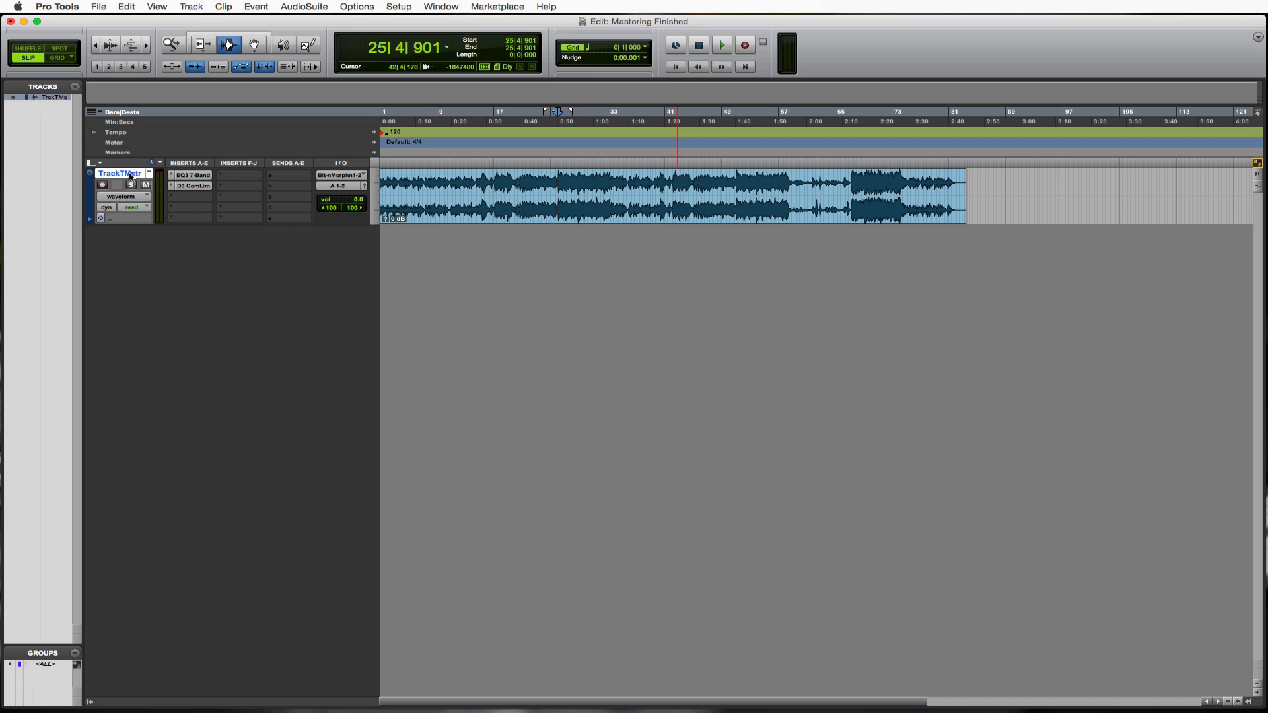
# Create one new stereo Master Fader track in the session
pyautogui.click(165, 6)
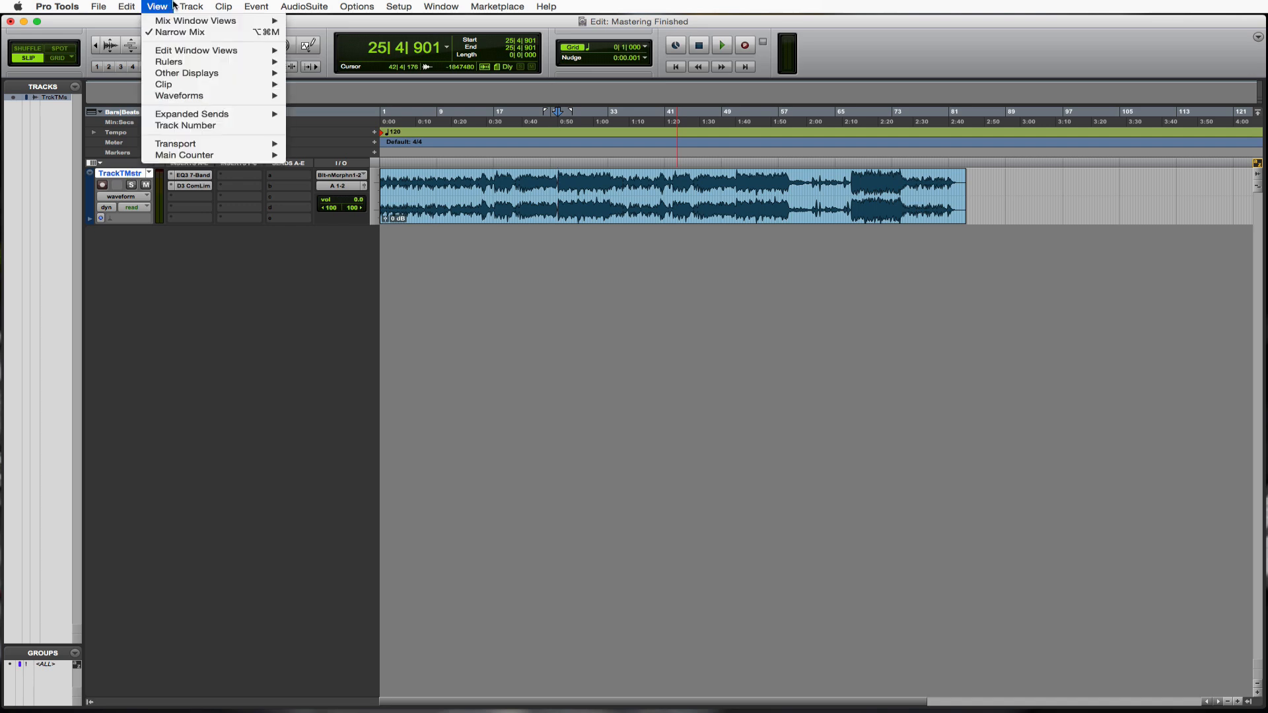
pyautogui.click(196, 21)
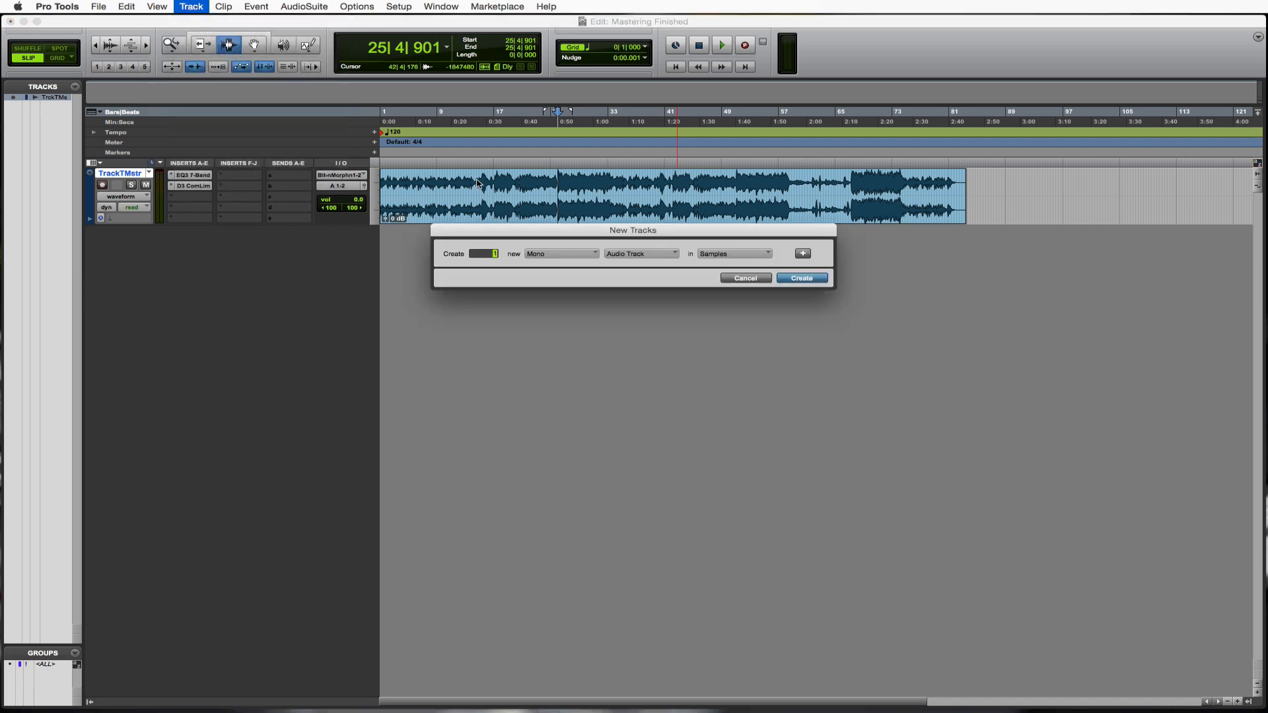
pyautogui.click(560, 258)
pyautogui.click(555, 267)
pyautogui.click(637, 256)
pyautogui.click(647, 277)
pyautogui.click(801, 278)
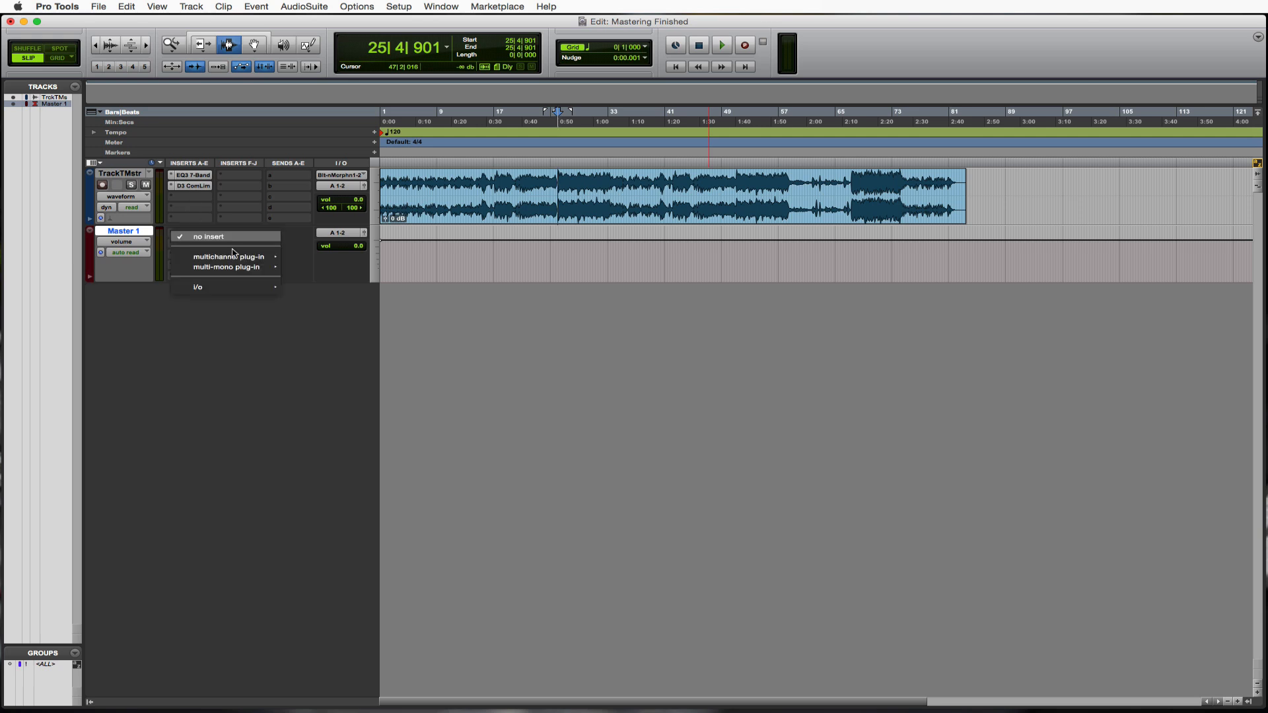
# Insert the multichannel BF-76 (stereo) dynamics plug-in in the master track's first insert slot
pyautogui.moveTo(234, 257)
pyautogui.moveTo(310, 263)
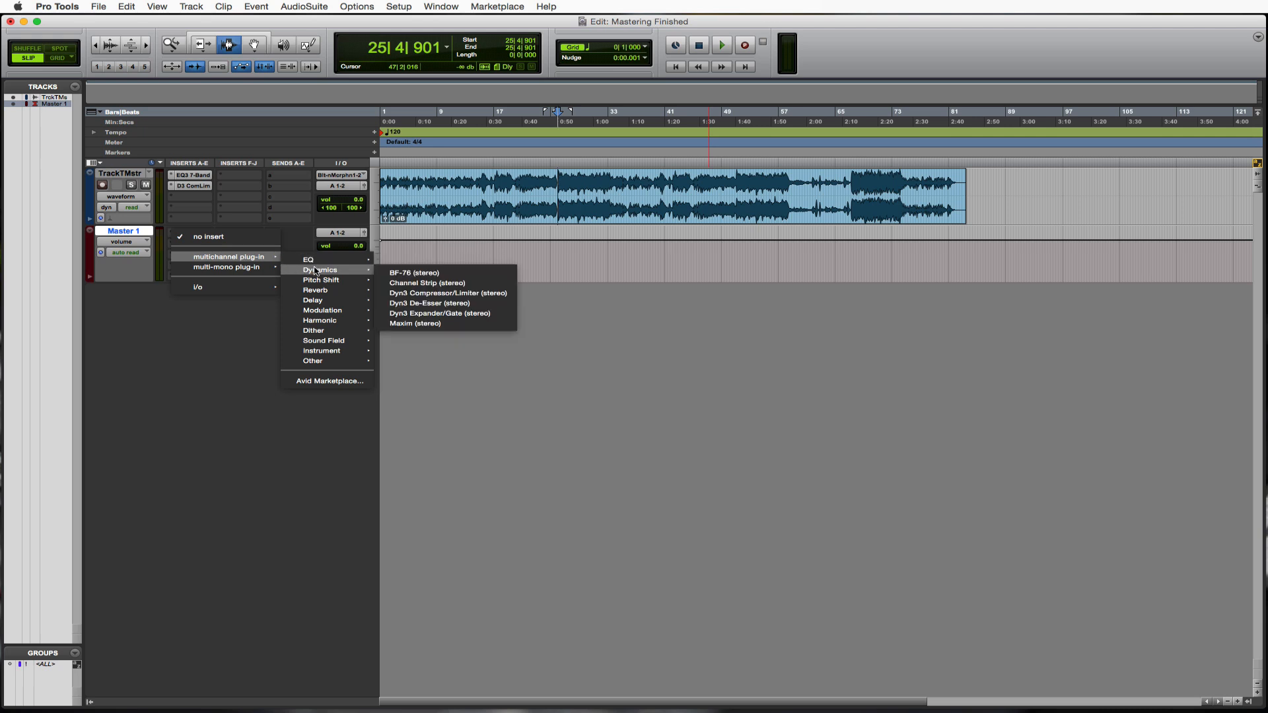
pyautogui.click(437, 275)
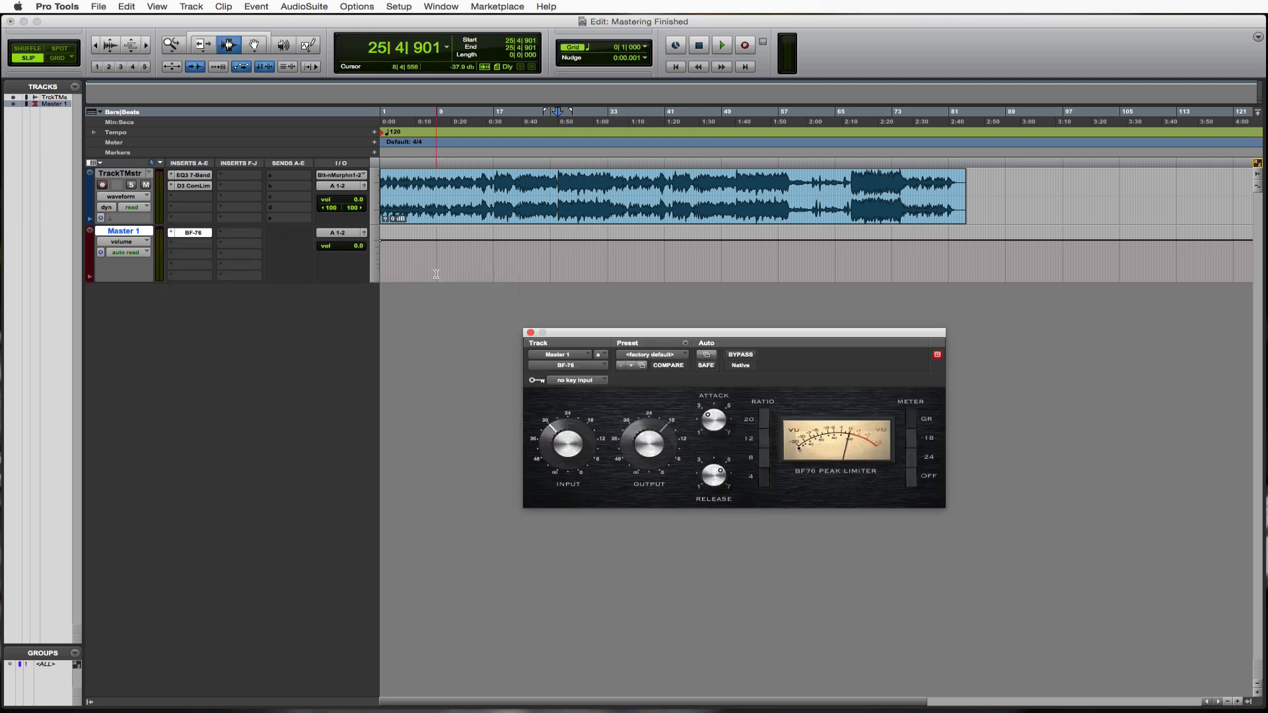
# Set the BF-76's ratio to 12 and audition the mix through it
pyautogui.click(764, 440)
pyautogui.press('space')
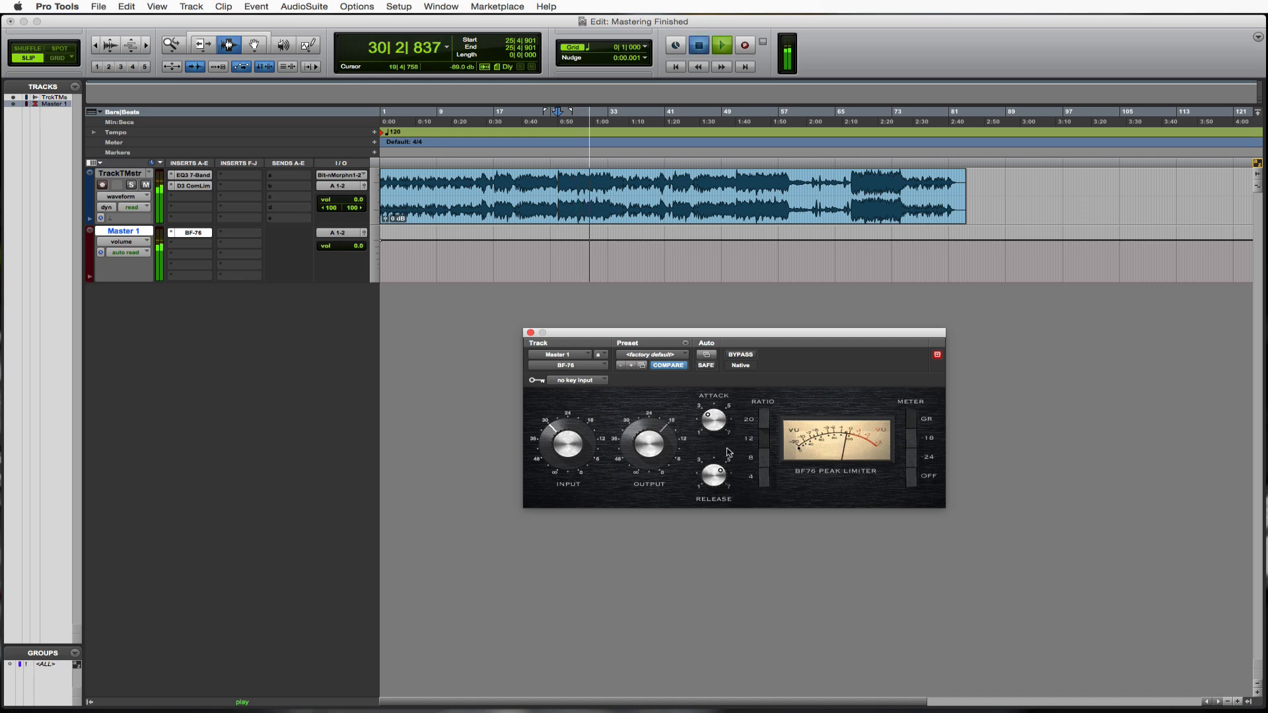
pyautogui.press('space')
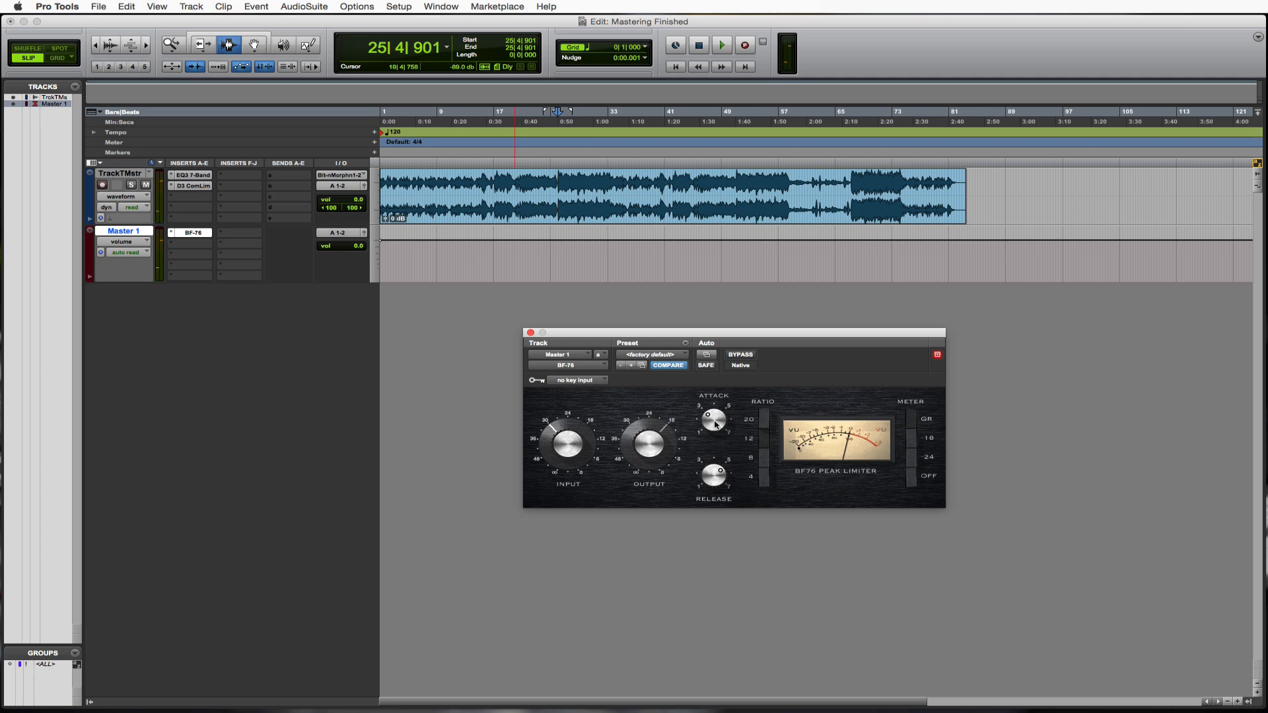
# Raise the BF-76's attack, nudge its release, and play the mix briefly to hear the change
pyautogui.moveTo(715, 424); pyautogui.dragTo(722, 389)
pyautogui.moveTo(713, 476); pyautogui.dragTo(714, 468)
pyautogui.press('space')
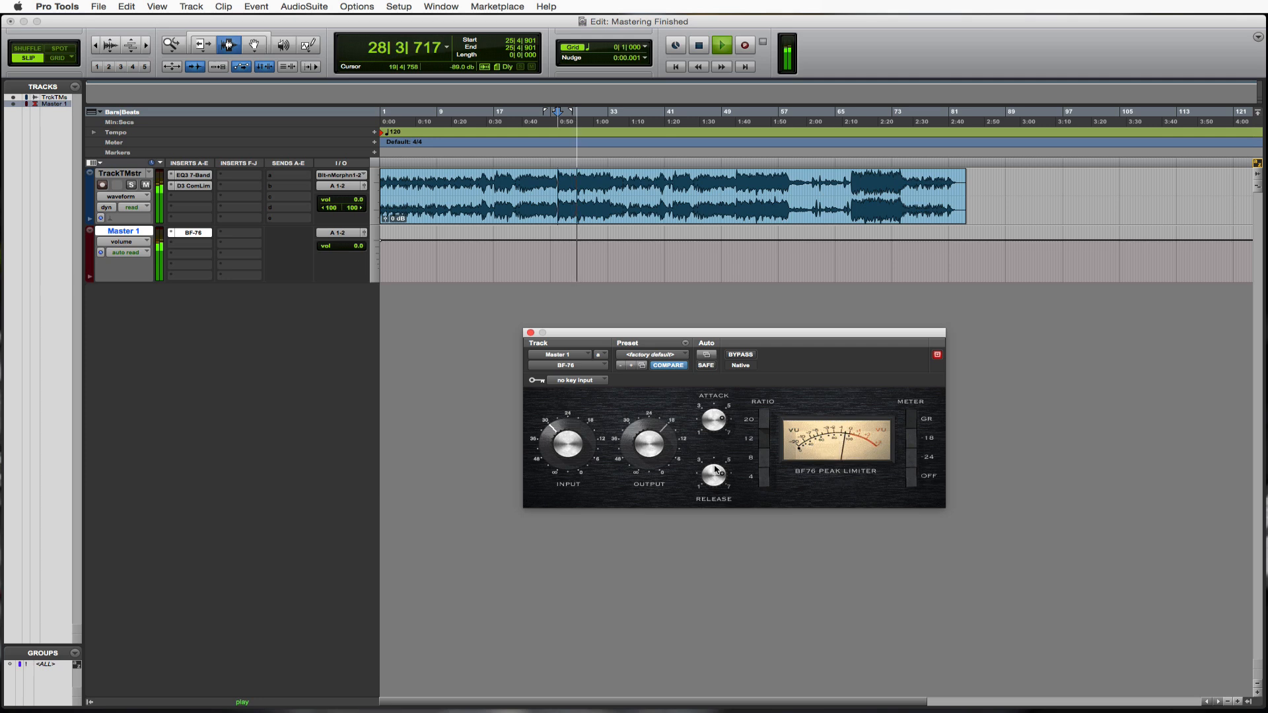
pyautogui.press('space')
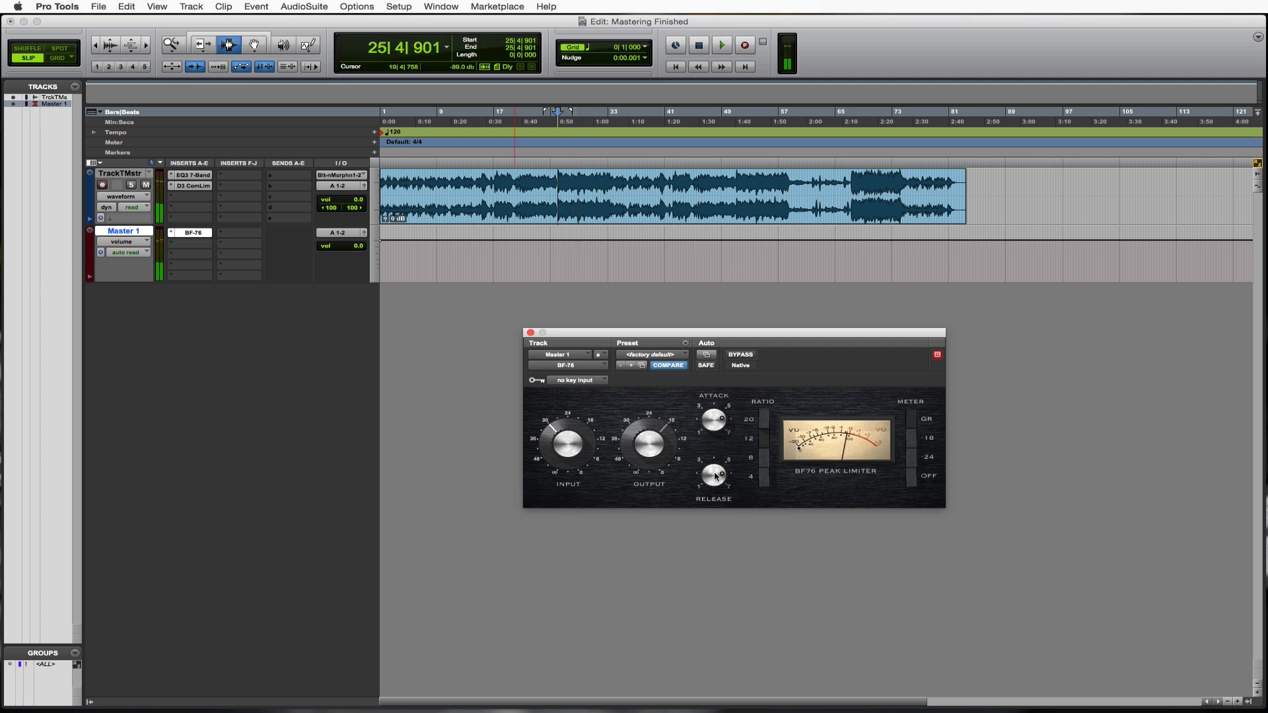
# Lower the BF-76's release slightly, audition the result, and close the plug-in window
pyautogui.moveTo(712, 487); pyautogui.dragTo(710, 492)
pyautogui.press('space')
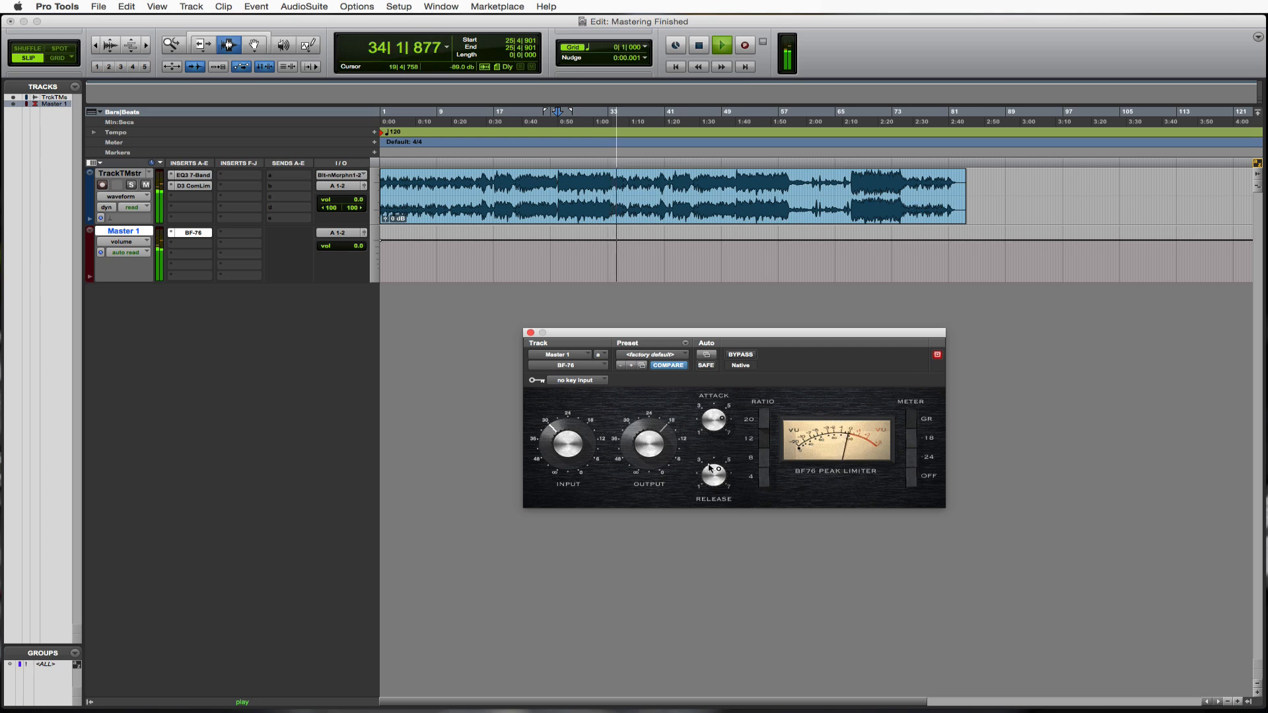
pyautogui.press('space')
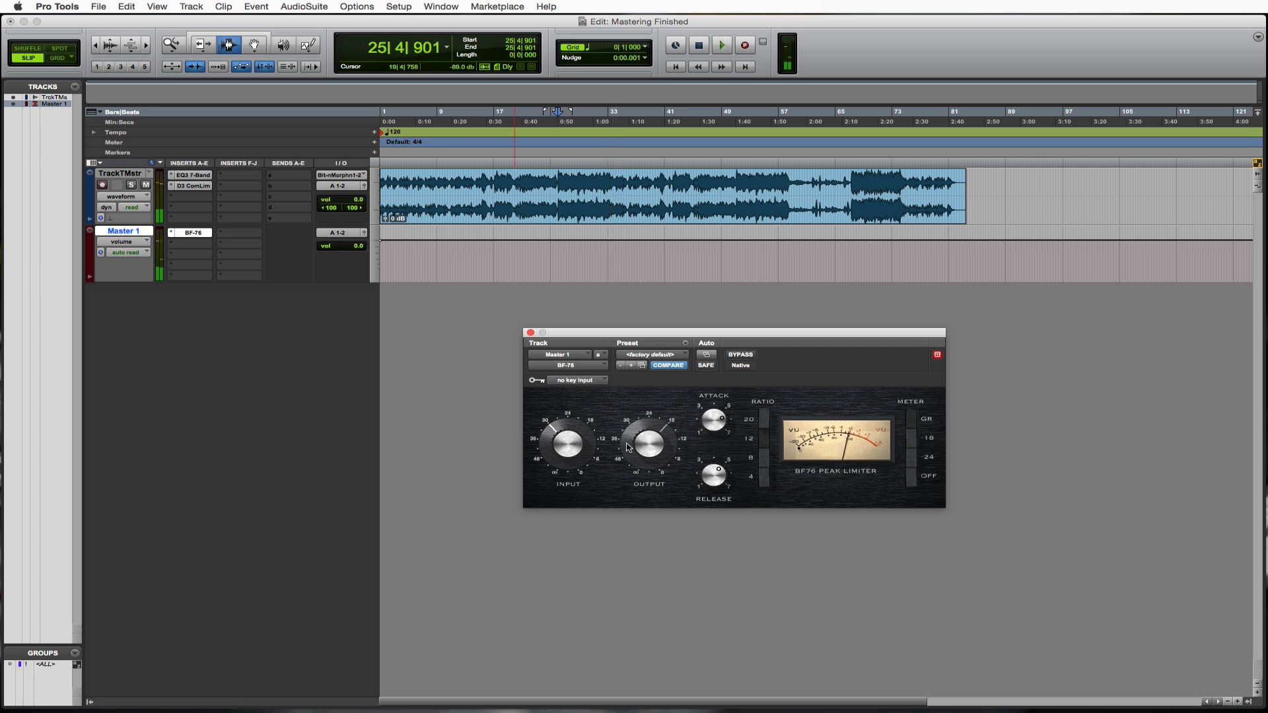
pyautogui.click(530, 332)
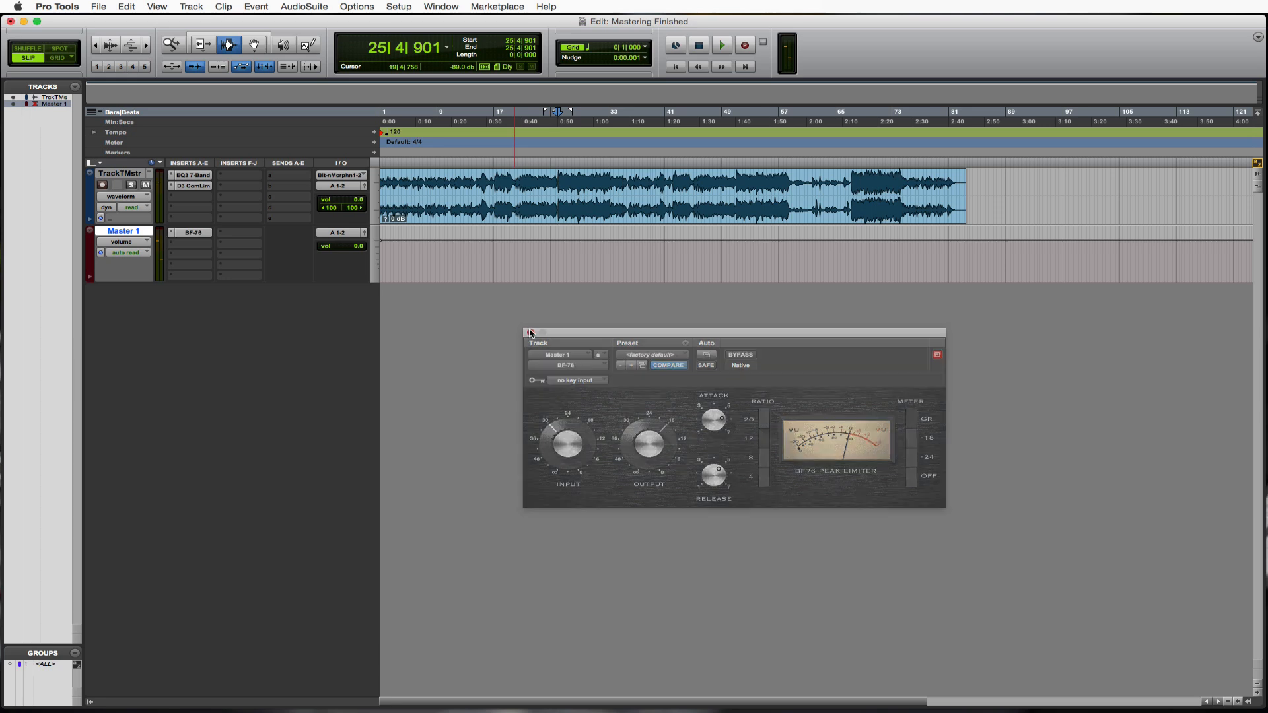
# Insert the multichannel Maxim (stereo) limiter in the master track's second insert slot and load its Mixing Limiter preset
pyautogui.click(179, 247)
pyautogui.moveTo(241, 268)
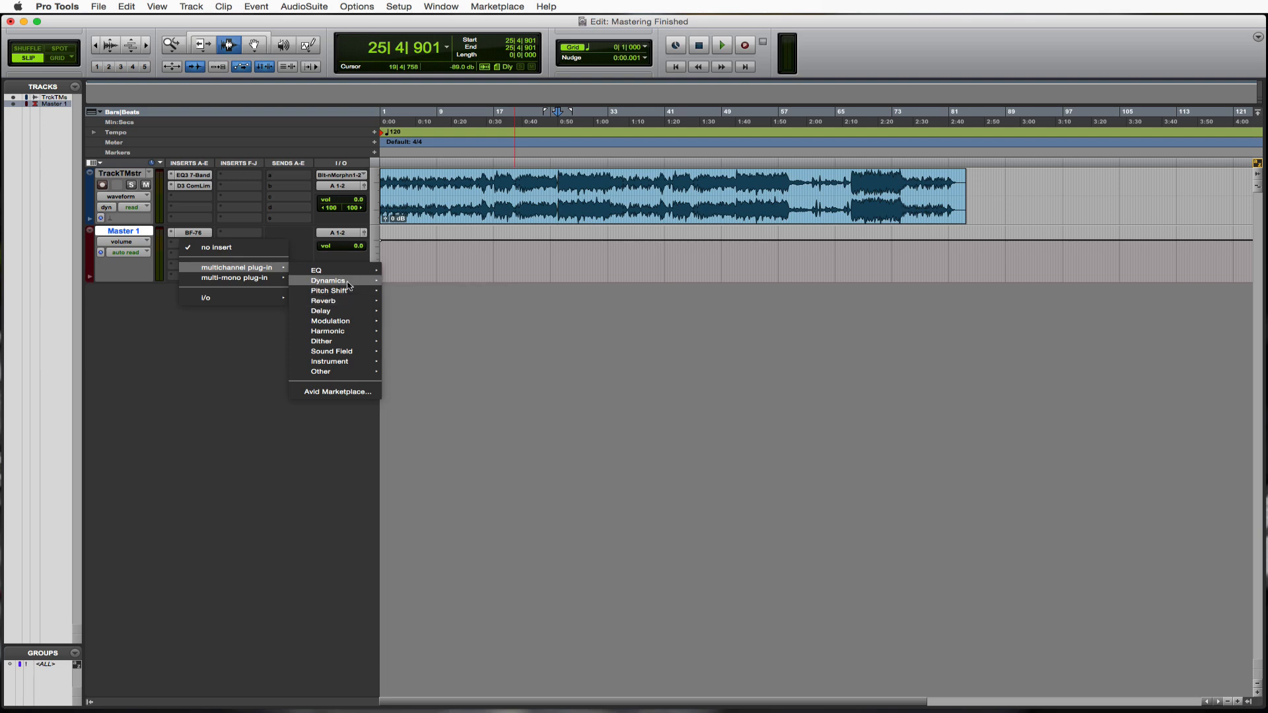
pyautogui.moveTo(350, 282)
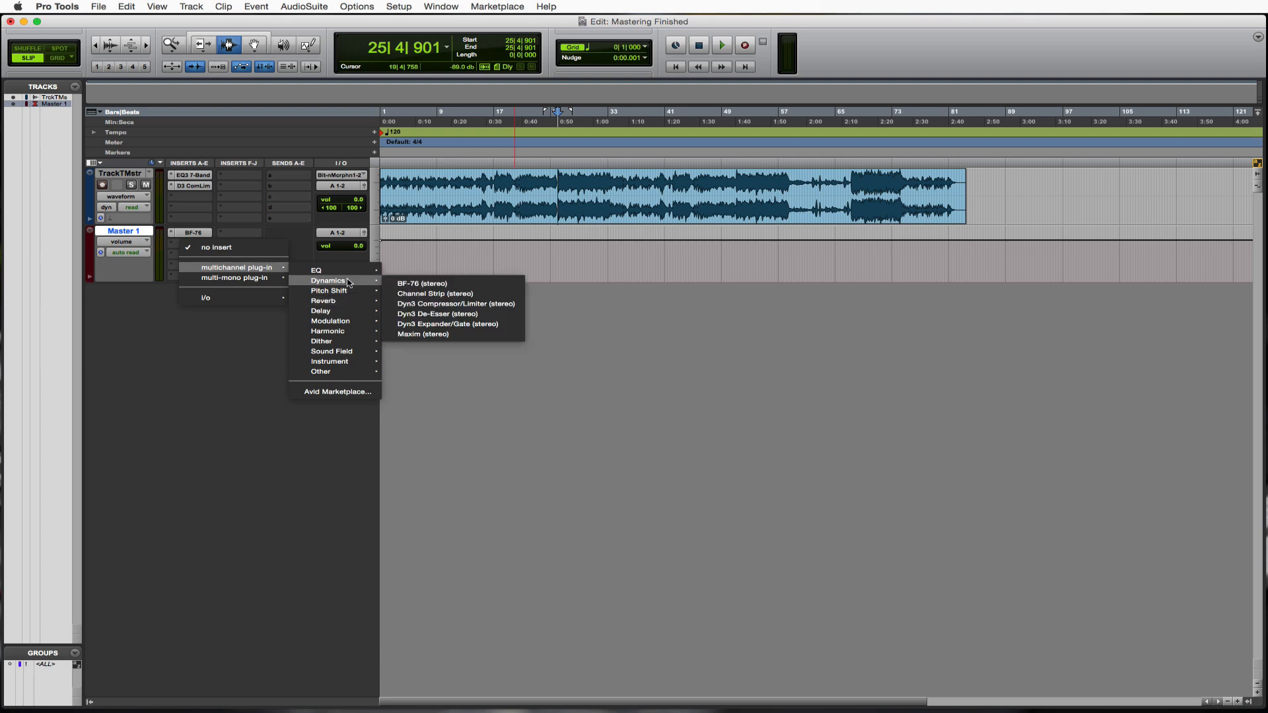
pyautogui.click(447, 336)
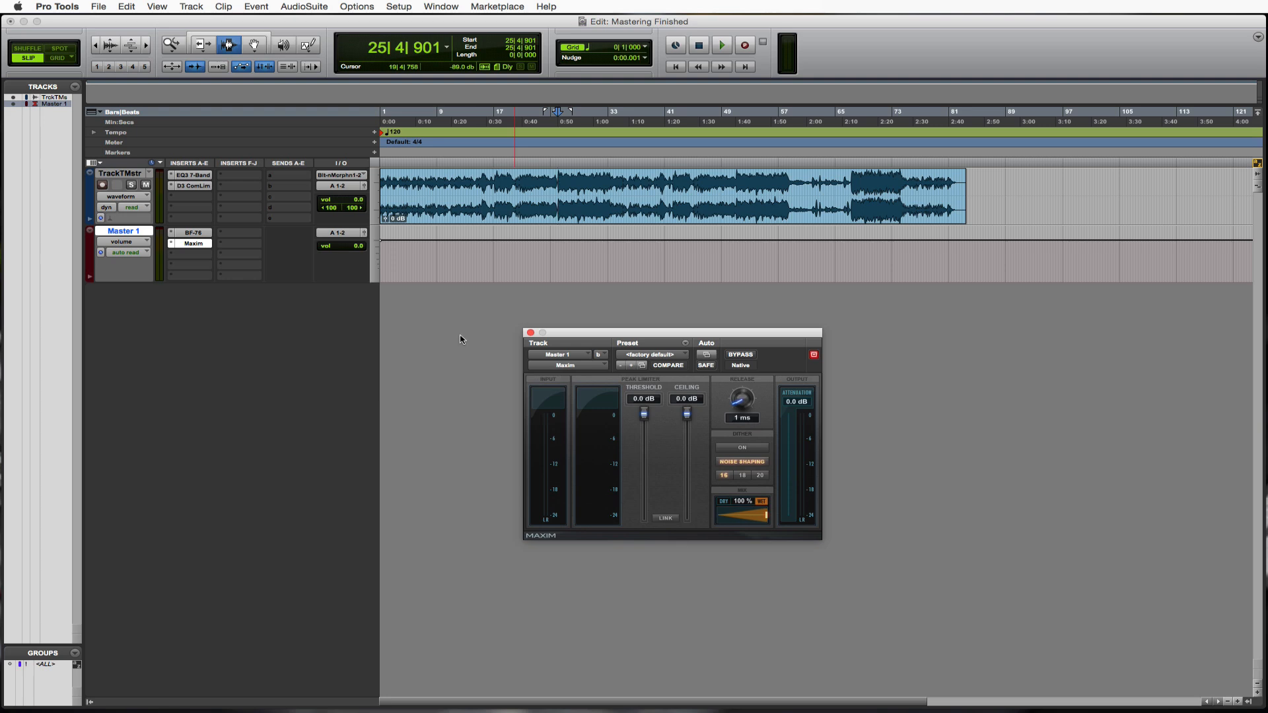
pyautogui.click(681, 356)
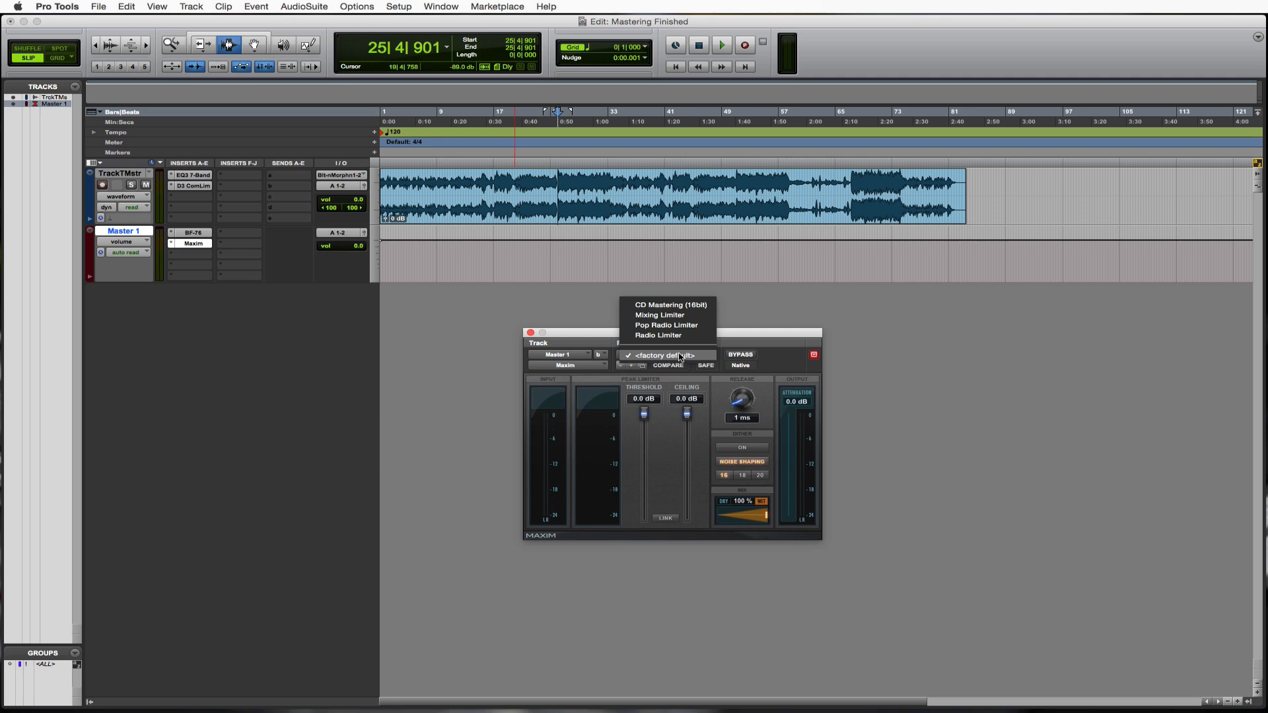
pyautogui.click(660, 315)
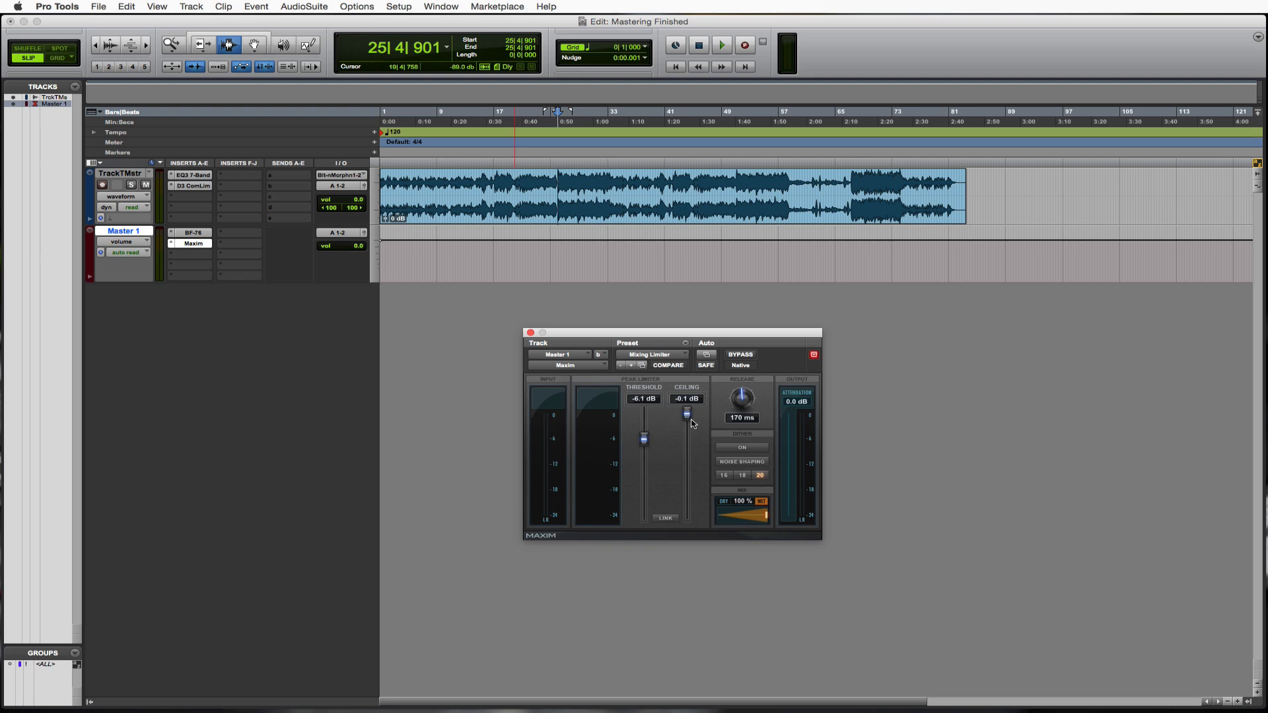
pyautogui.moveTo(692, 424)
# Enlarge the master track's height and lower its volume automation line to -0.3 dB from the session start
pyautogui.press('F8')
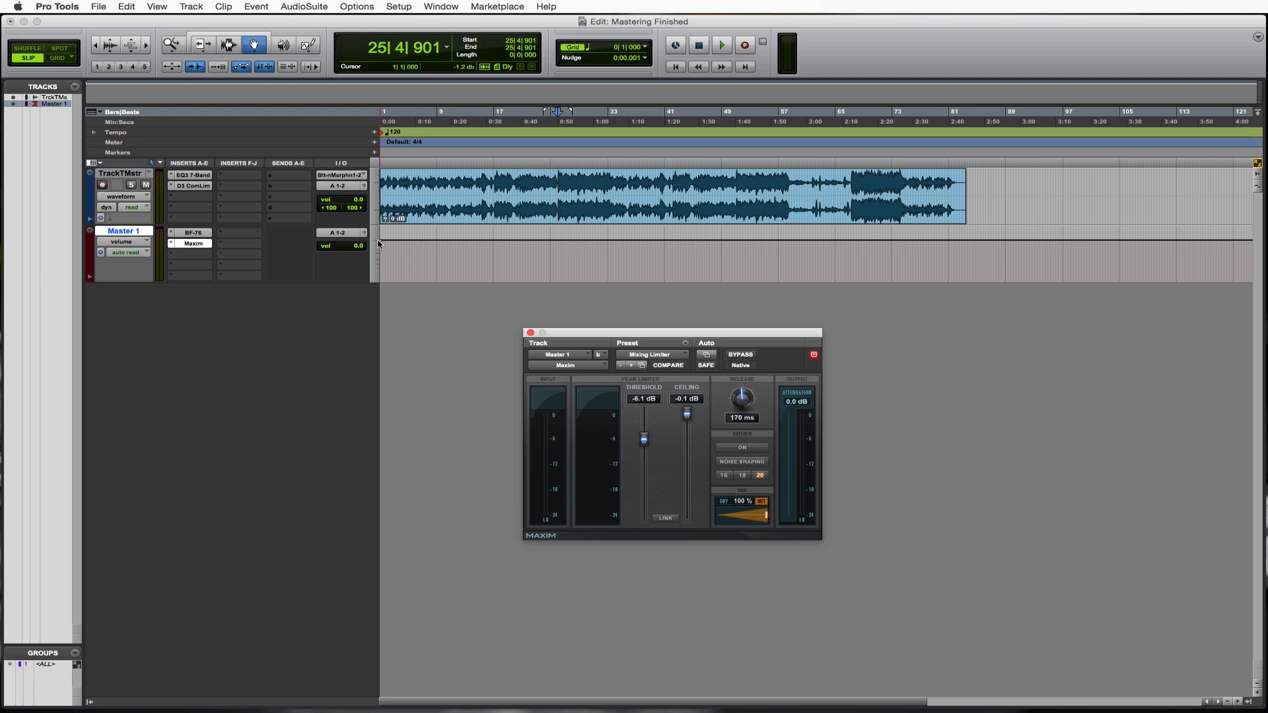
pyautogui.click(381, 240)
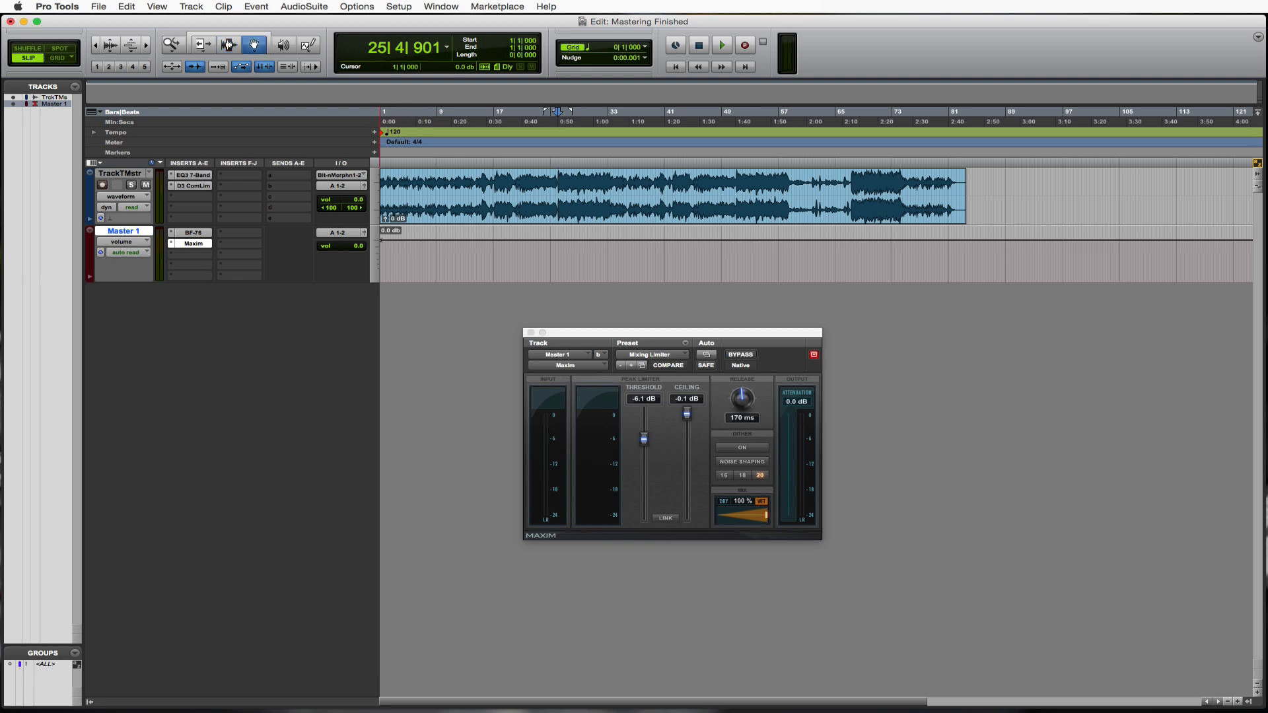
pyautogui.moveTo(380, 240); pyautogui.dragTo(381, 240)
pyautogui.moveTo(118, 283); pyautogui.dragTo(119, 429)
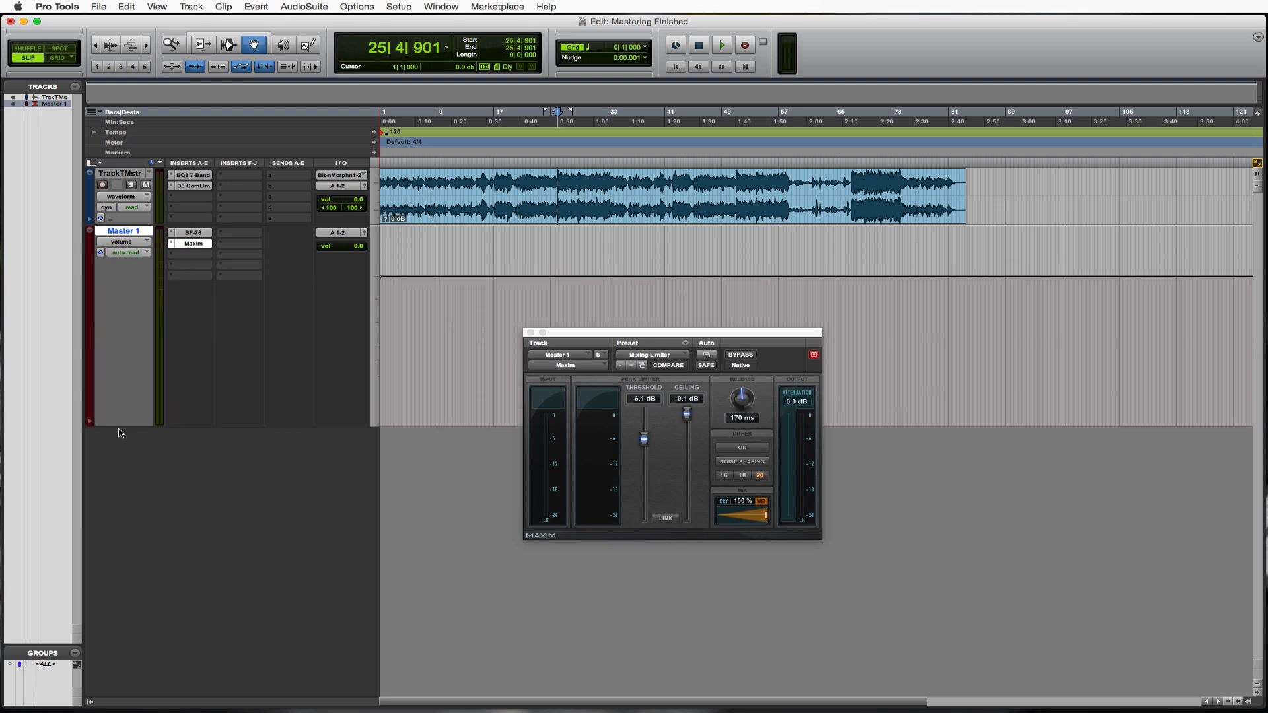
pyautogui.click(381, 276)
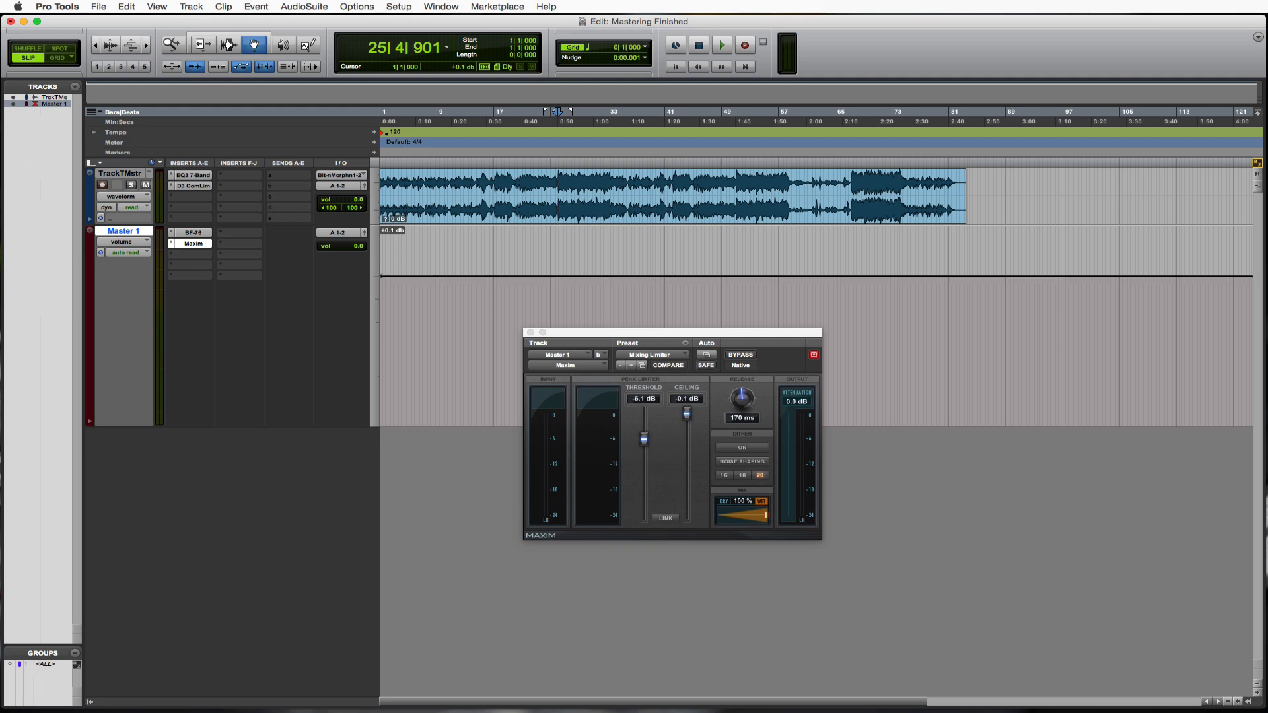
pyautogui.moveTo(381, 276); pyautogui.dragTo(380, 277)
# Place the playback start near bar 25 with the Selector tool and audition the mix through the Maxim limiter
pyautogui.press('F7')
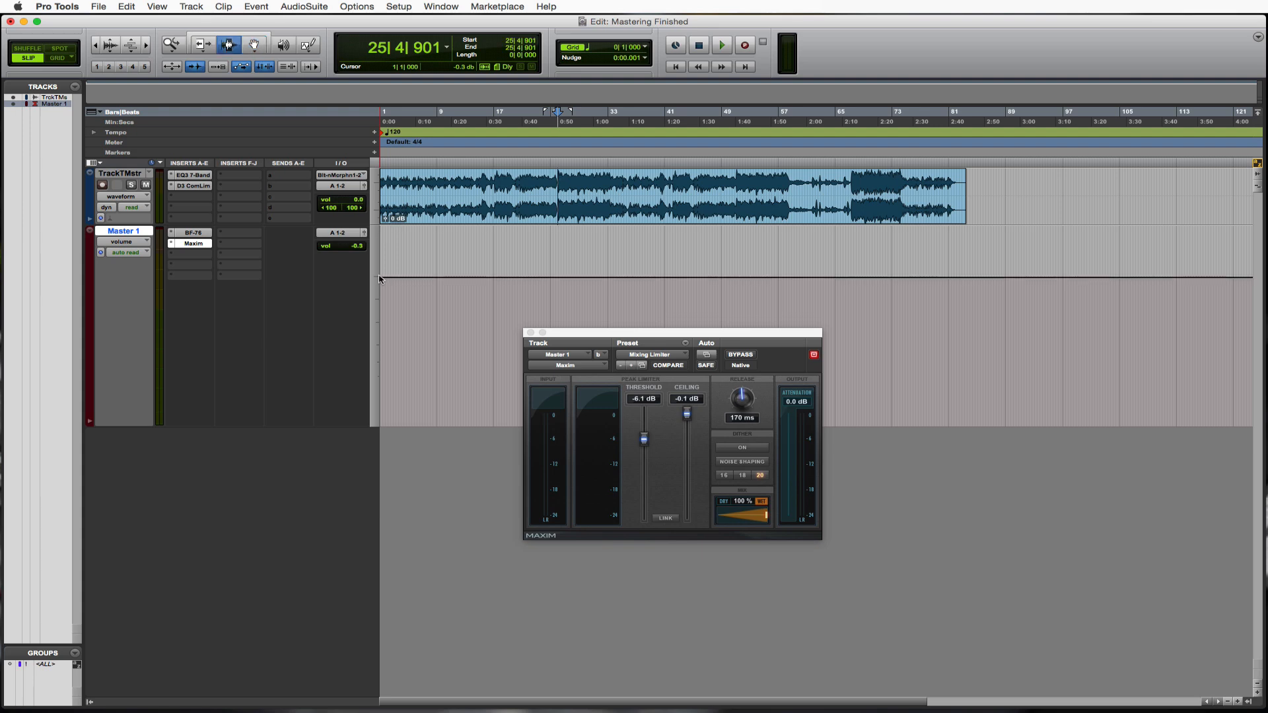
pyautogui.click(450, 292)
pyautogui.click(555, 229)
pyautogui.press('space')
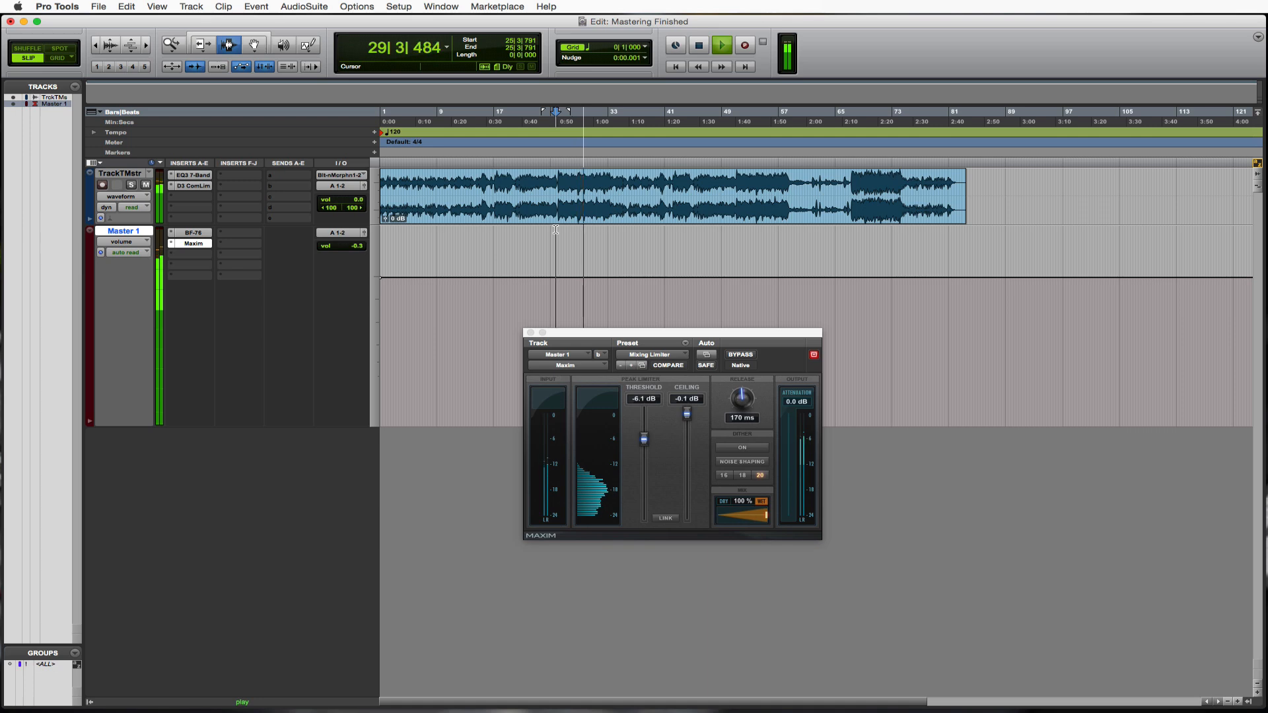
pyautogui.press('space')
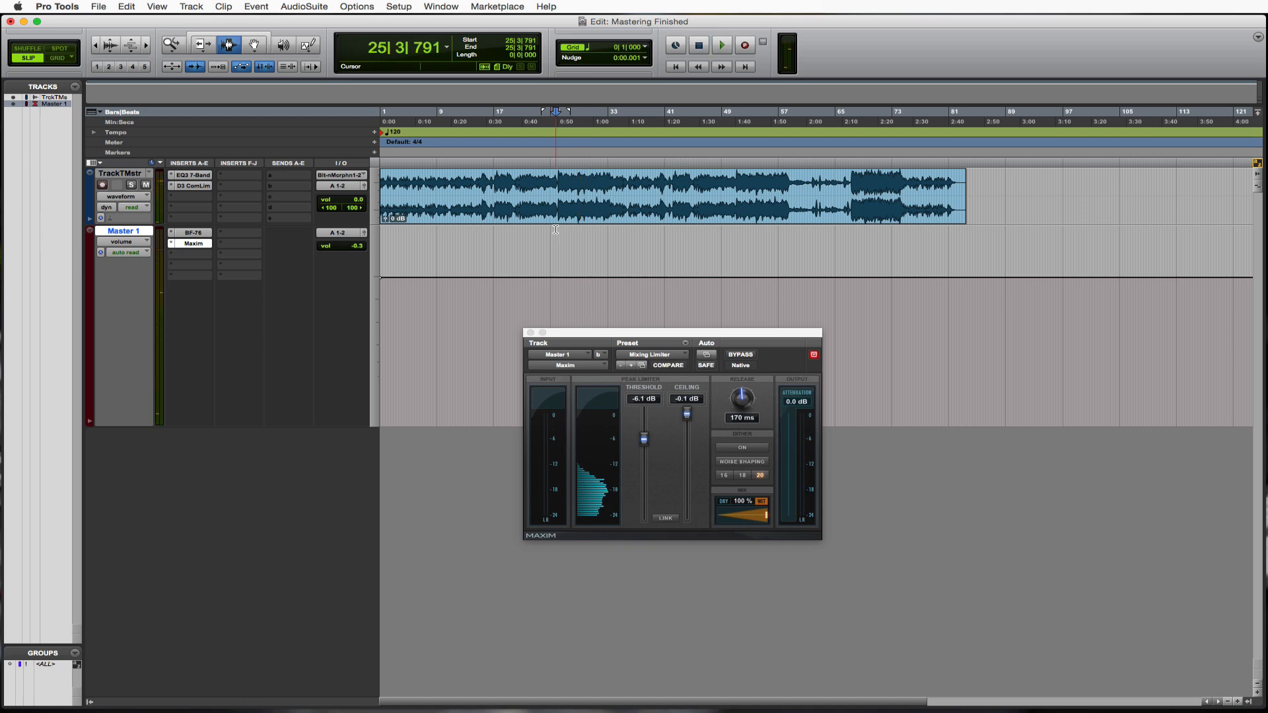
# Reopen the BF-76 on the master track, raise its output, and audition the level
pyautogui.click(204, 233)
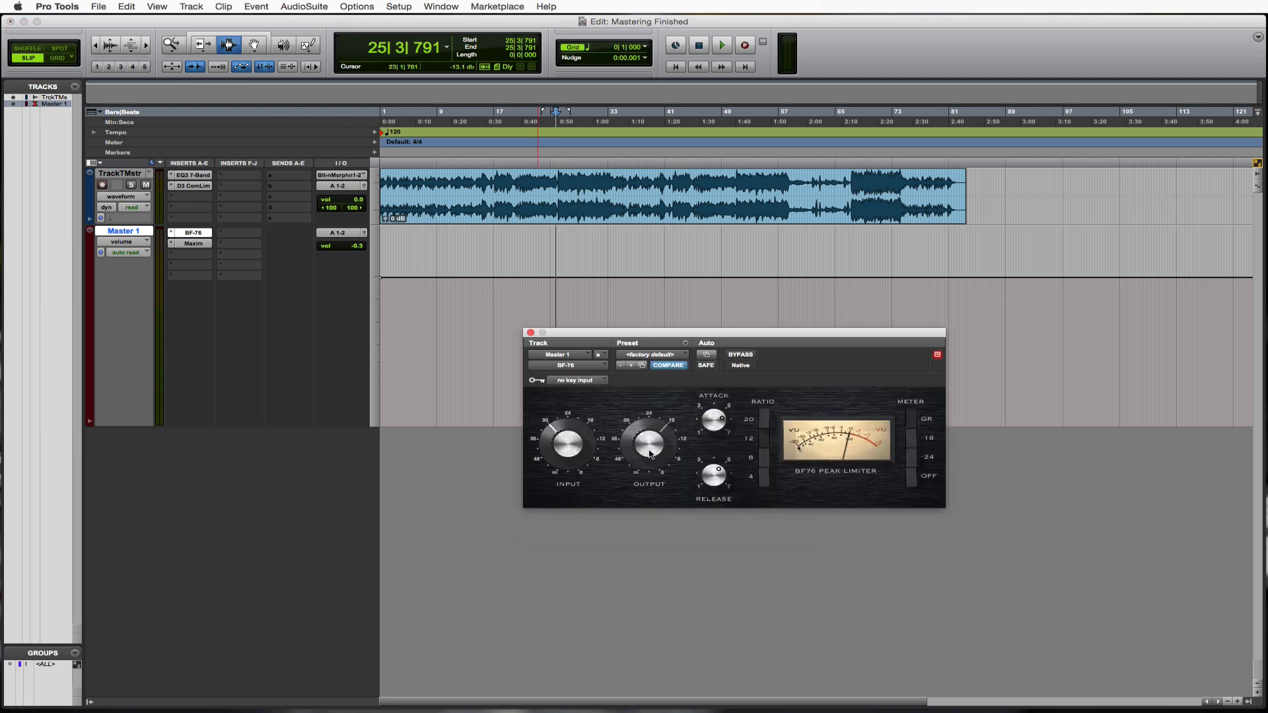
pyautogui.moveTo(649, 449); pyautogui.dragTo(654, 445)
pyautogui.press('space')
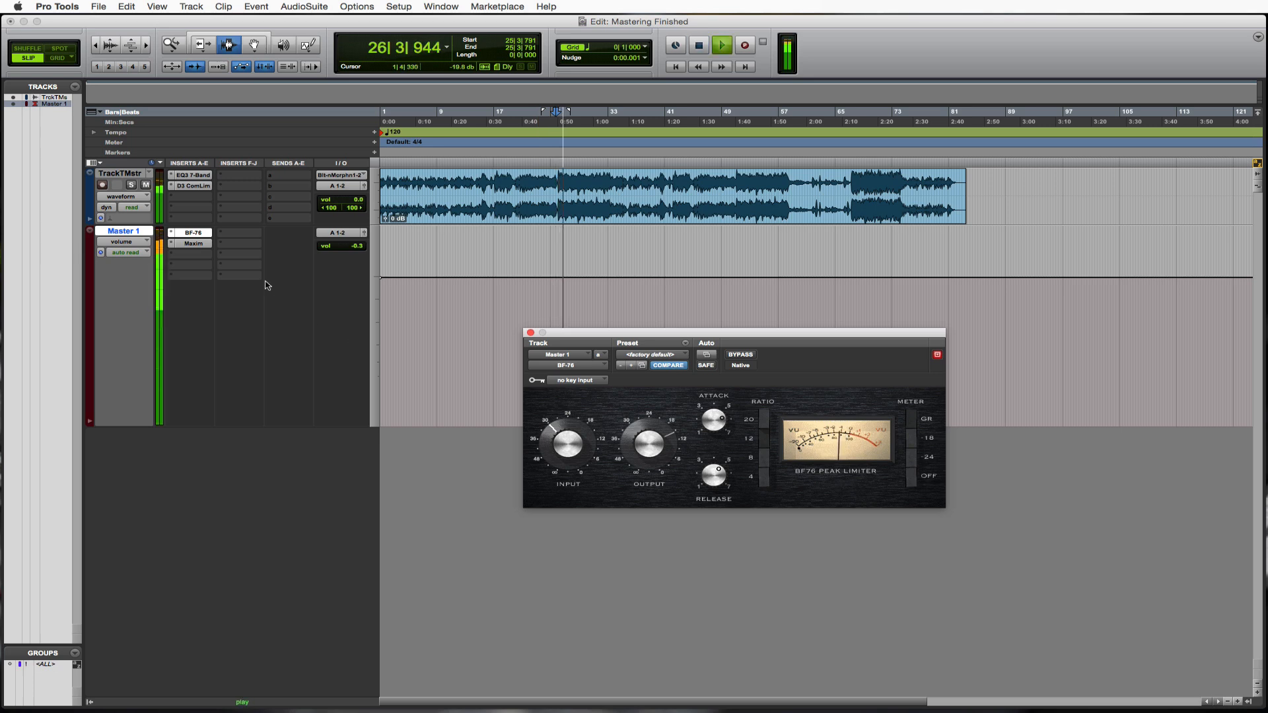
pyautogui.press('space')
# Reopen the Maxim limiter and play the mix from bar 25 to check its attenuation and the master track's level meter
pyautogui.click(197, 247)
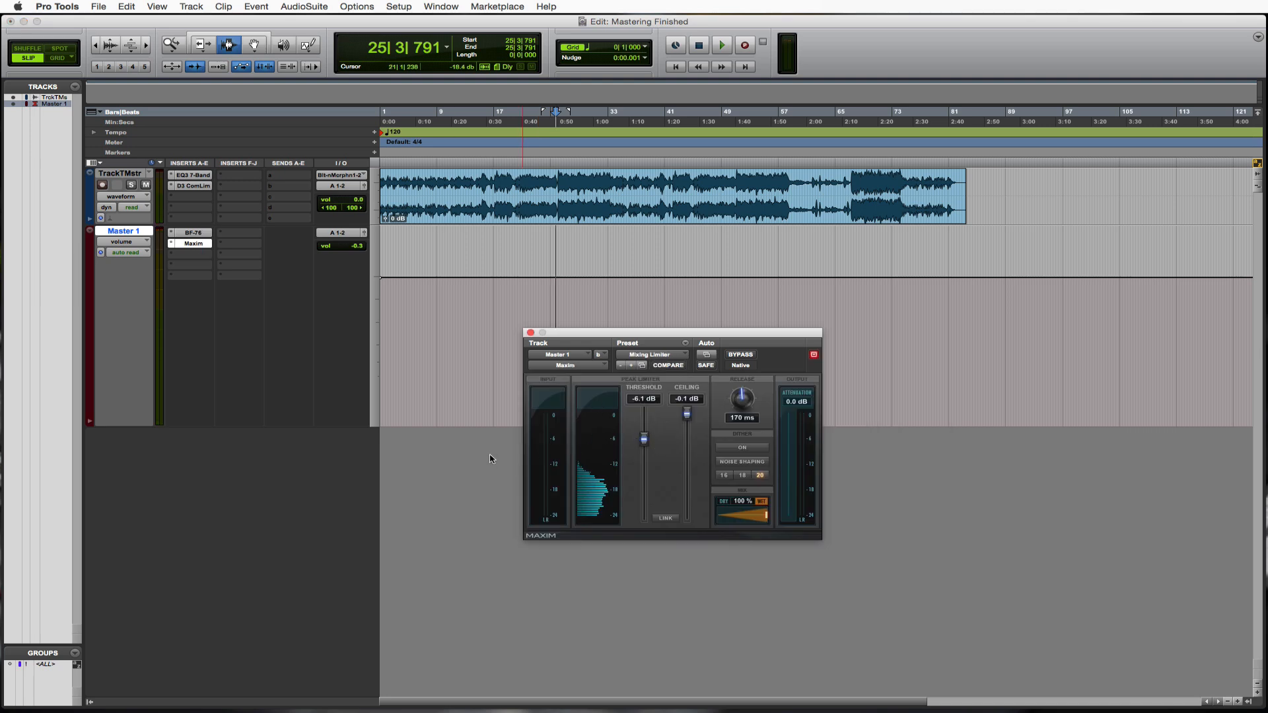
pyautogui.press('space')
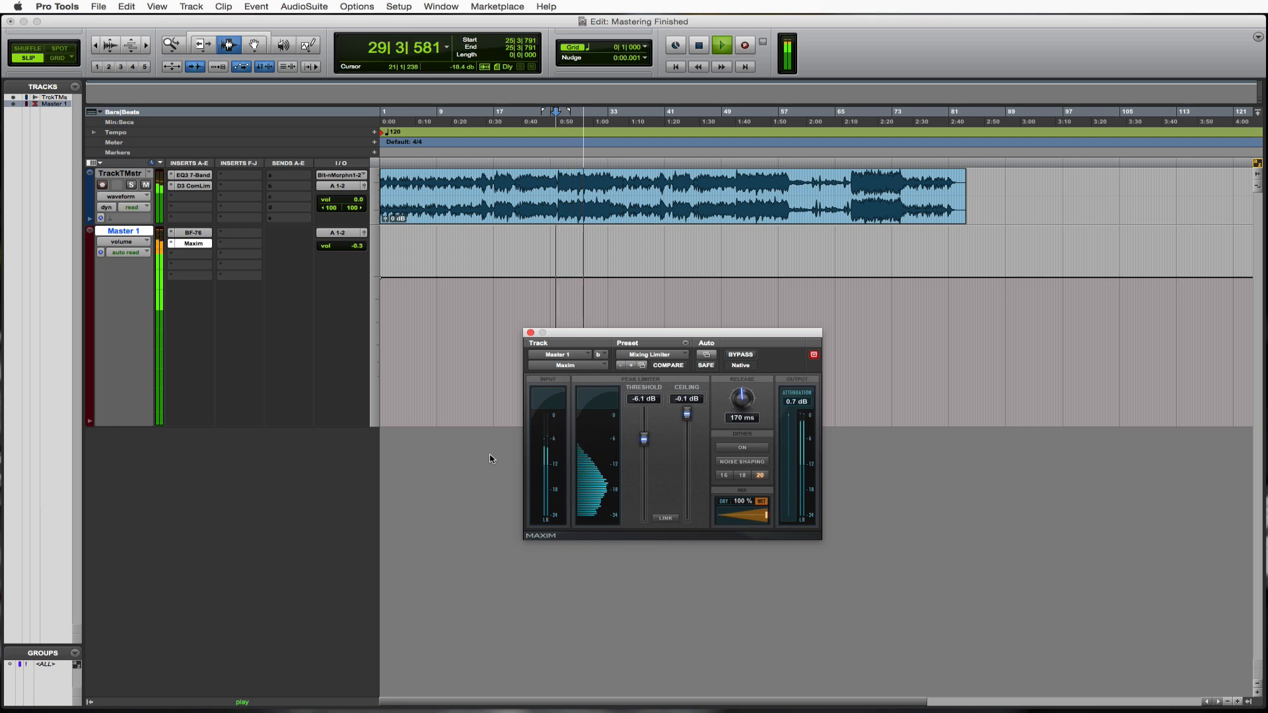
pyautogui.press('space')
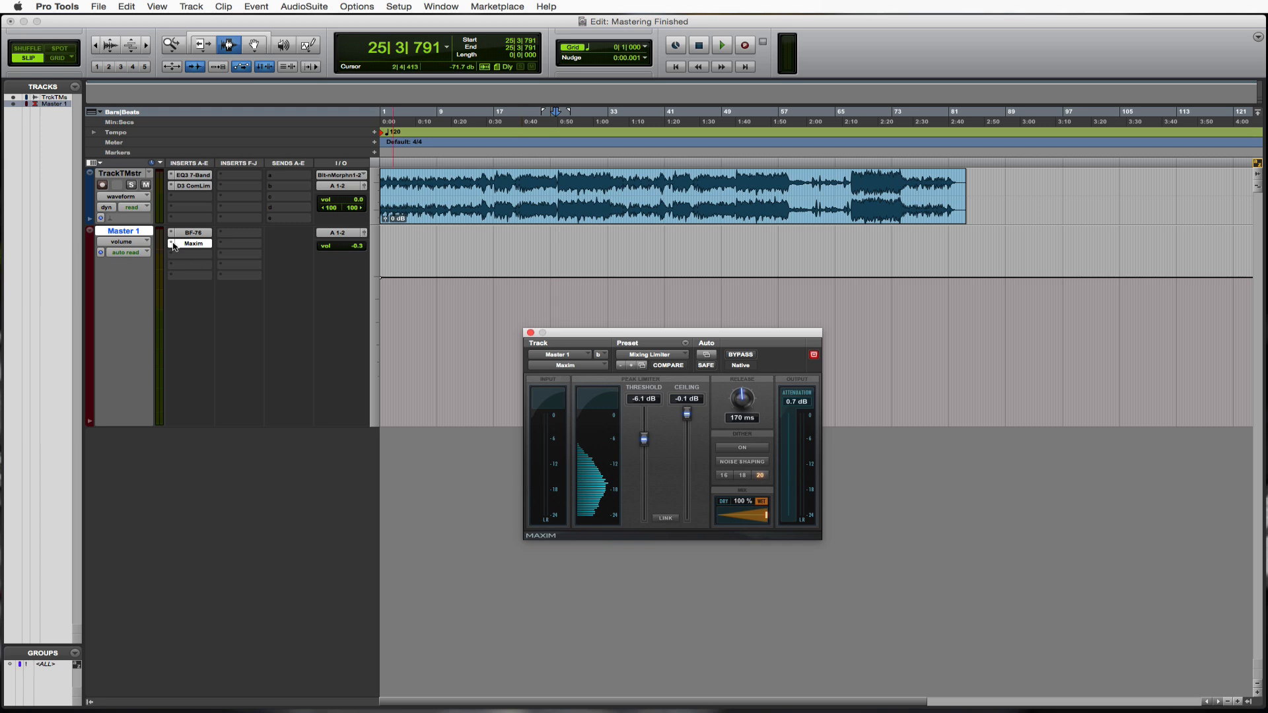
pyautogui.press('space')
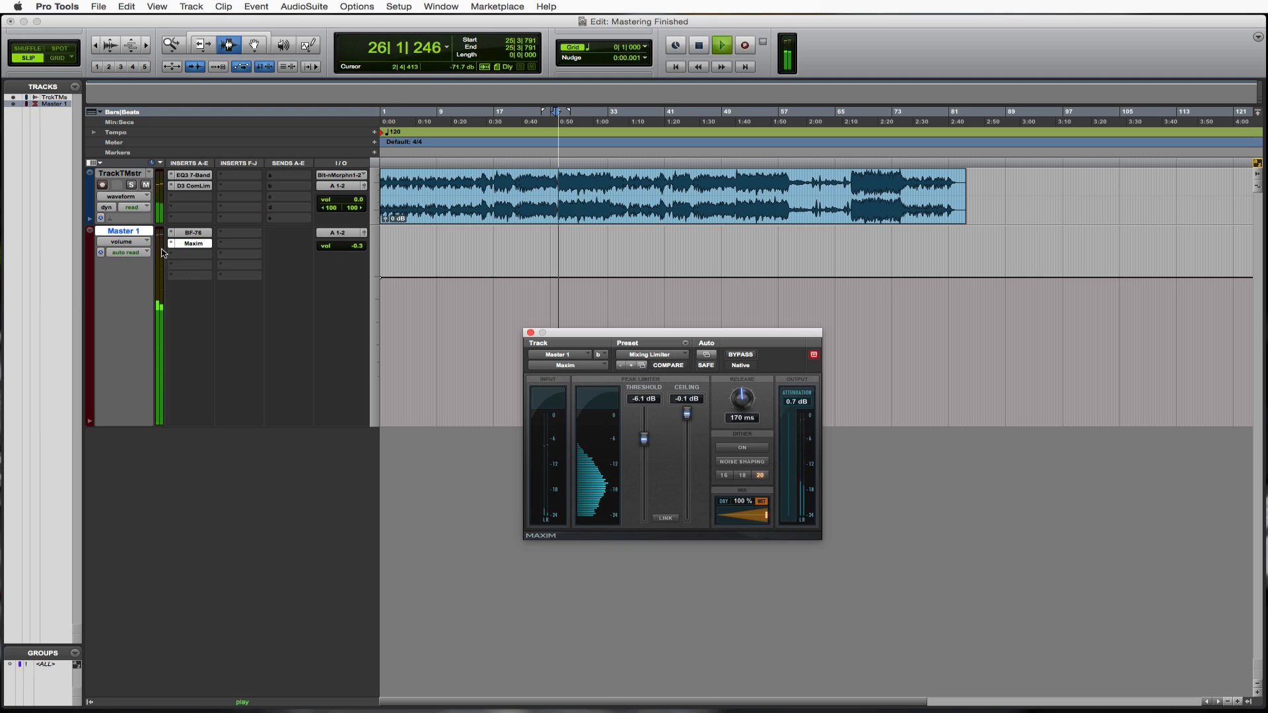
pyautogui.click(164, 240)
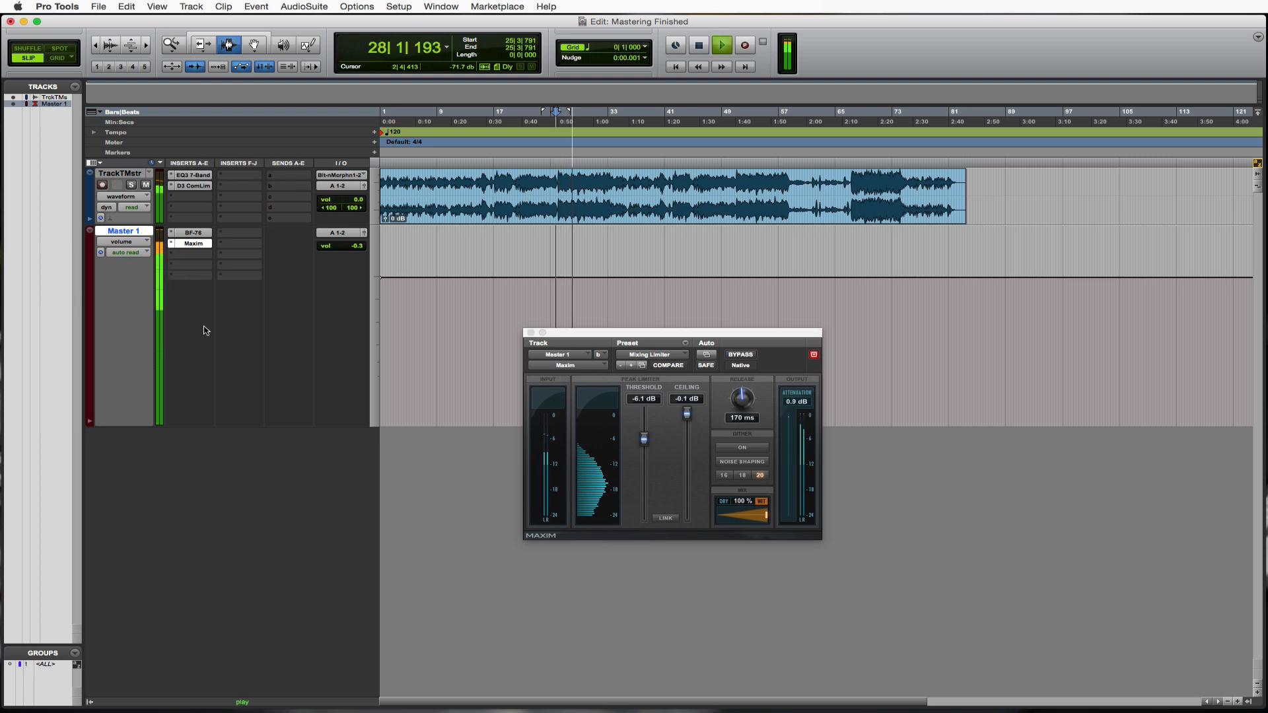
pyautogui.press('space')
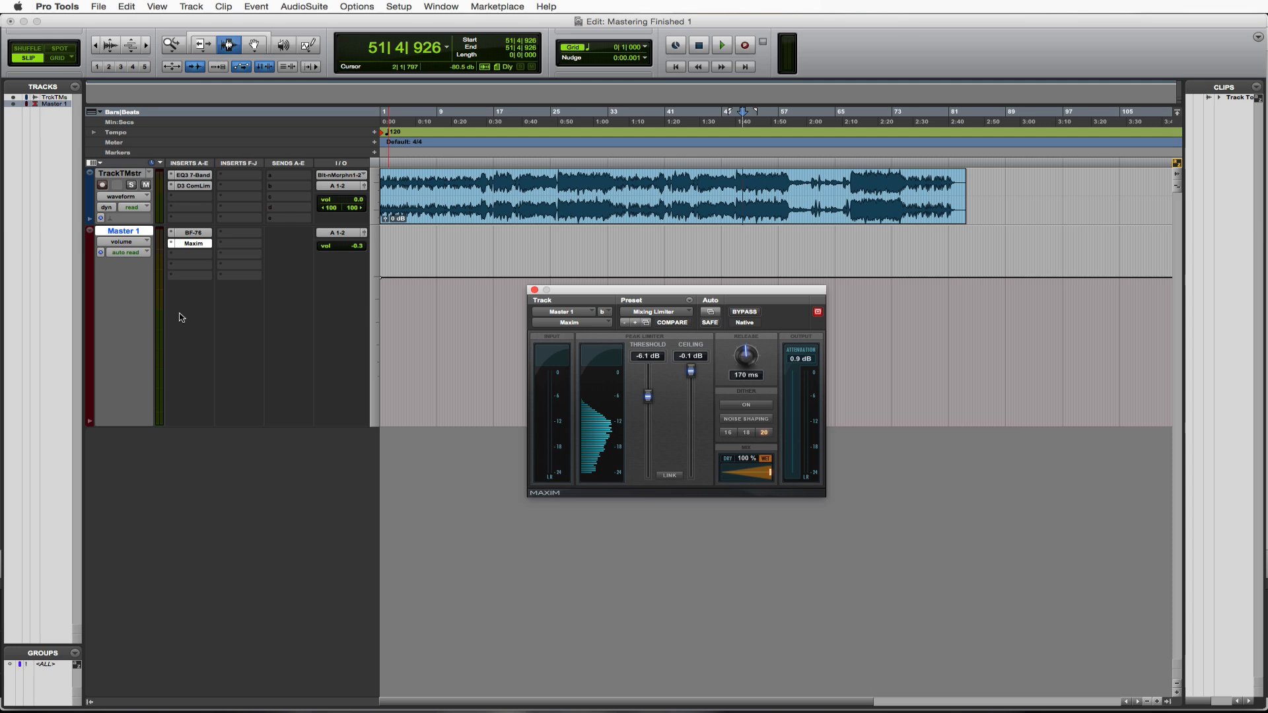
# Turn on dither in the Maxim limiter
pyautogui.click(757, 406)
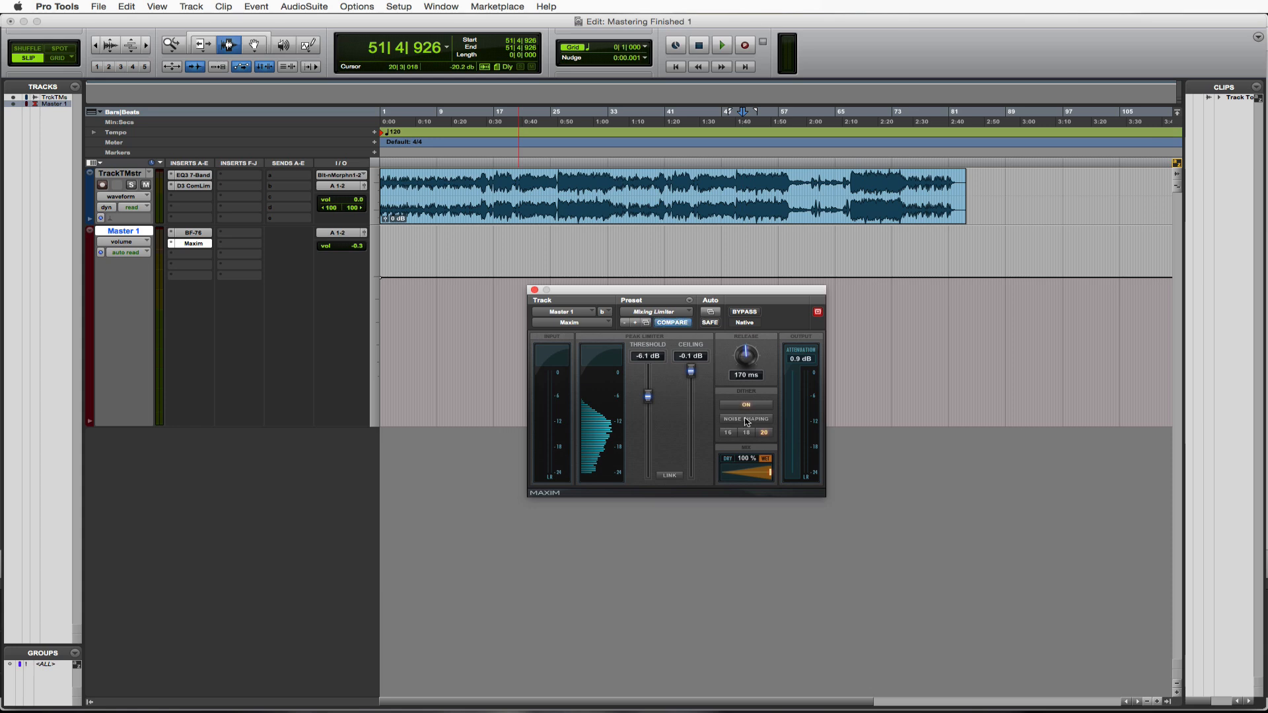
# Turn on noise shaping and set the dither bit resolution to 16 in the Maxim limiter, and audition the mix
pyautogui.click(747, 421)
pyautogui.click(729, 433)
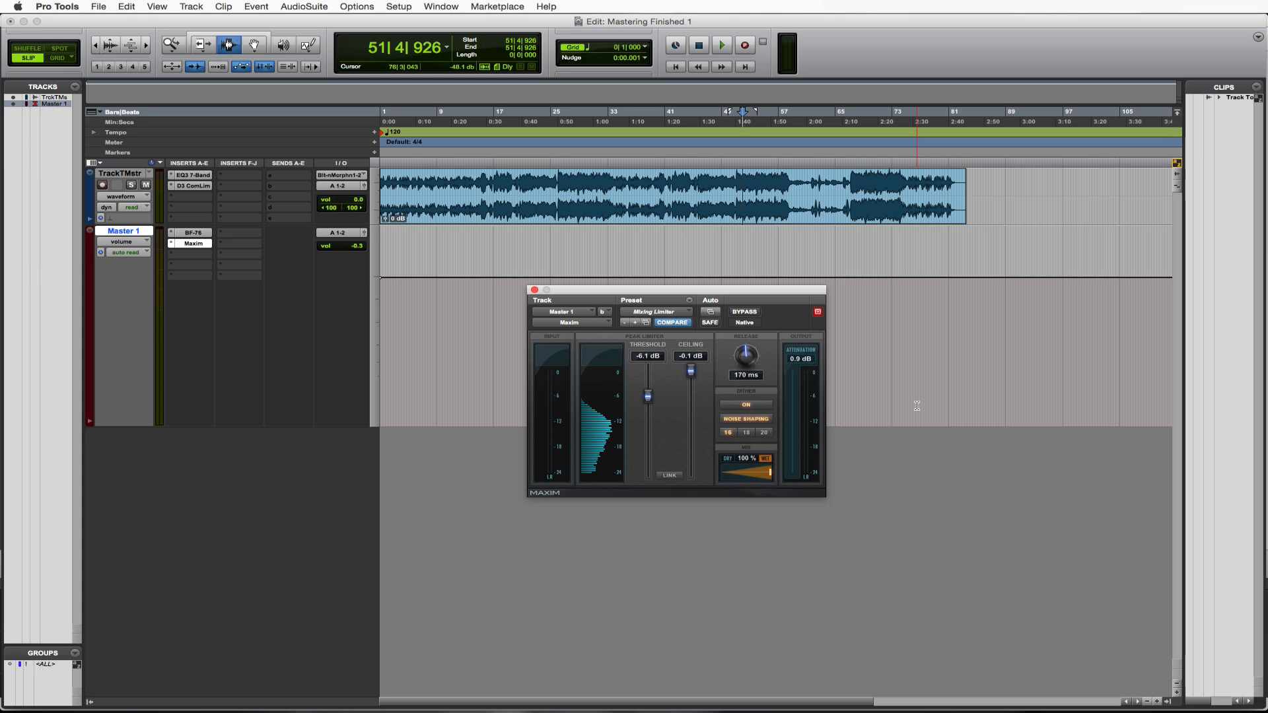
pyautogui.press('space')
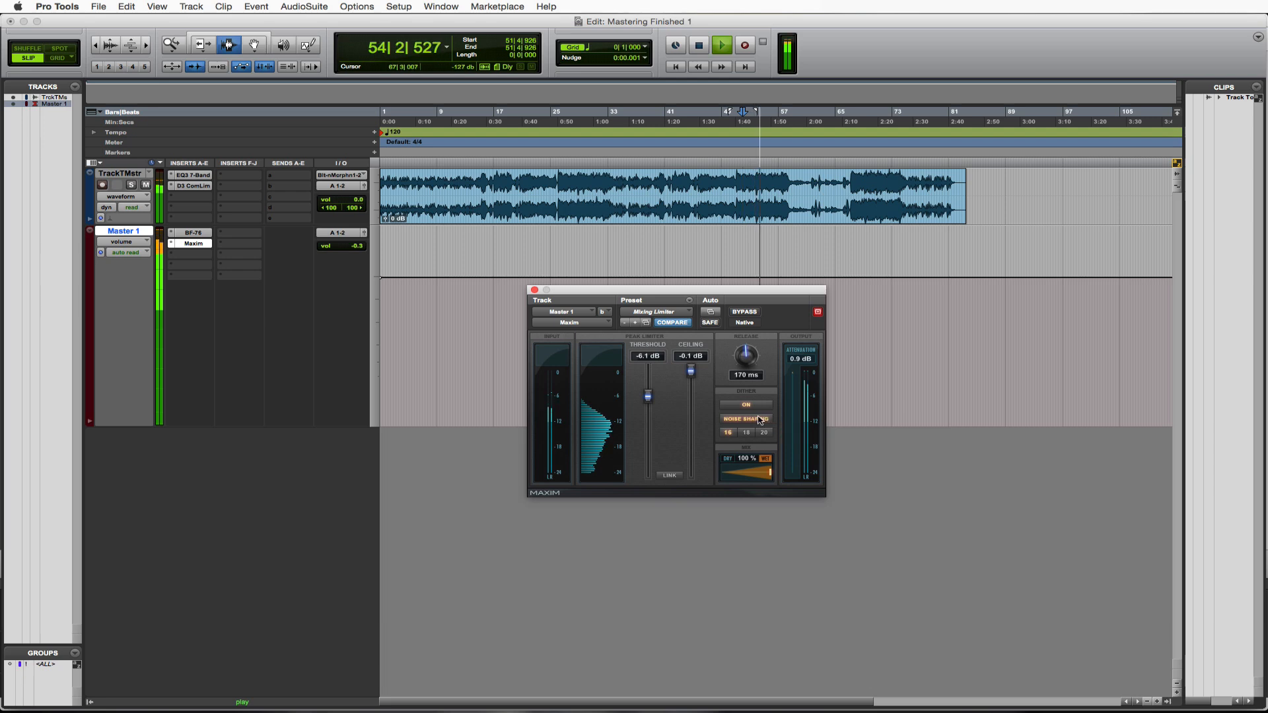
pyautogui.press('space')
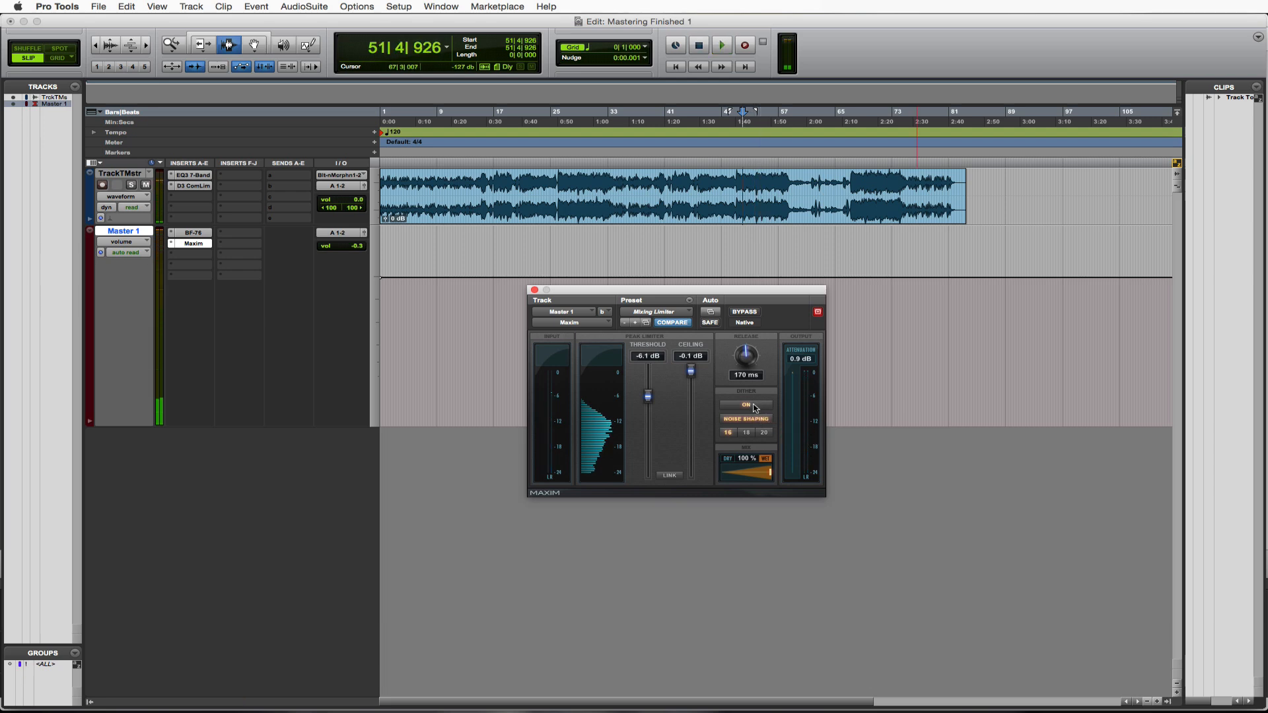
# Play the mix for comparison with Maxim's dither and noise shaping turned off and the bit resolution set to 20
pyautogui.press('space')
pyautogui.click(754, 405)
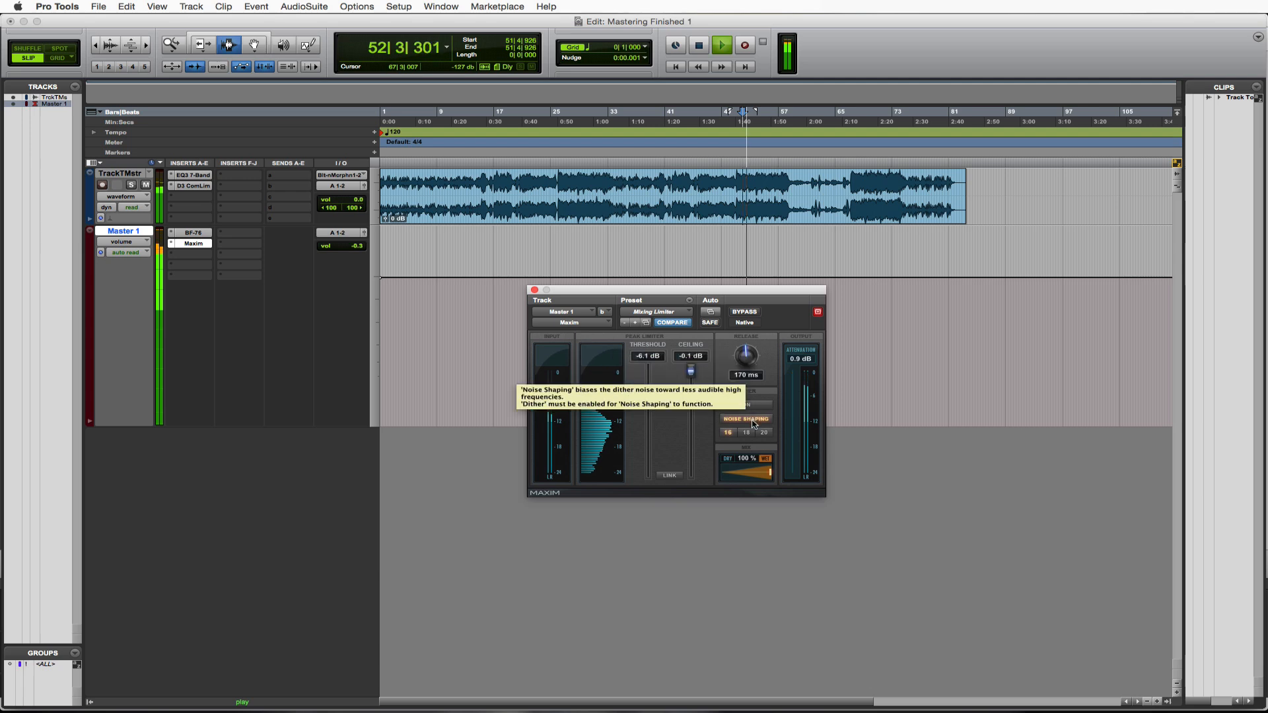
pyautogui.click(753, 420)
pyautogui.click(763, 435)
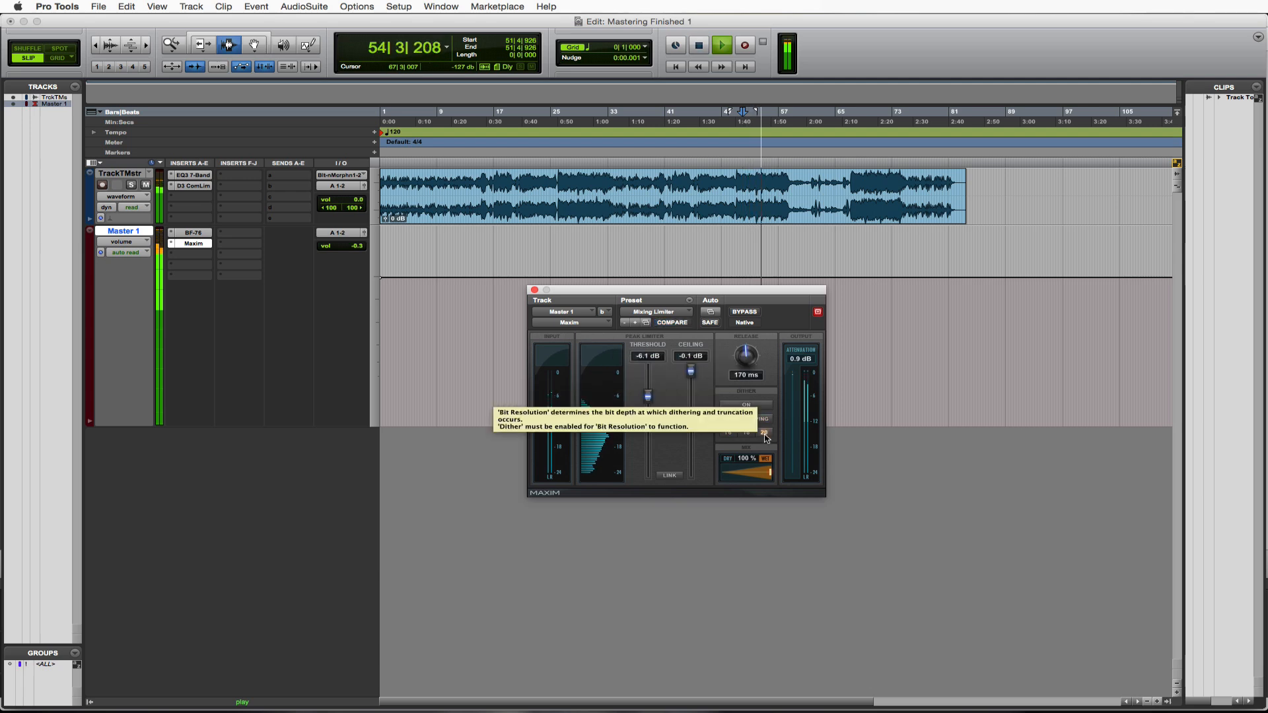
pyautogui.press('space')
# Re-enable Maxim's dither and noise shaping, return the bit resolution to 16, and audition the mix again
pyautogui.click(755, 404)
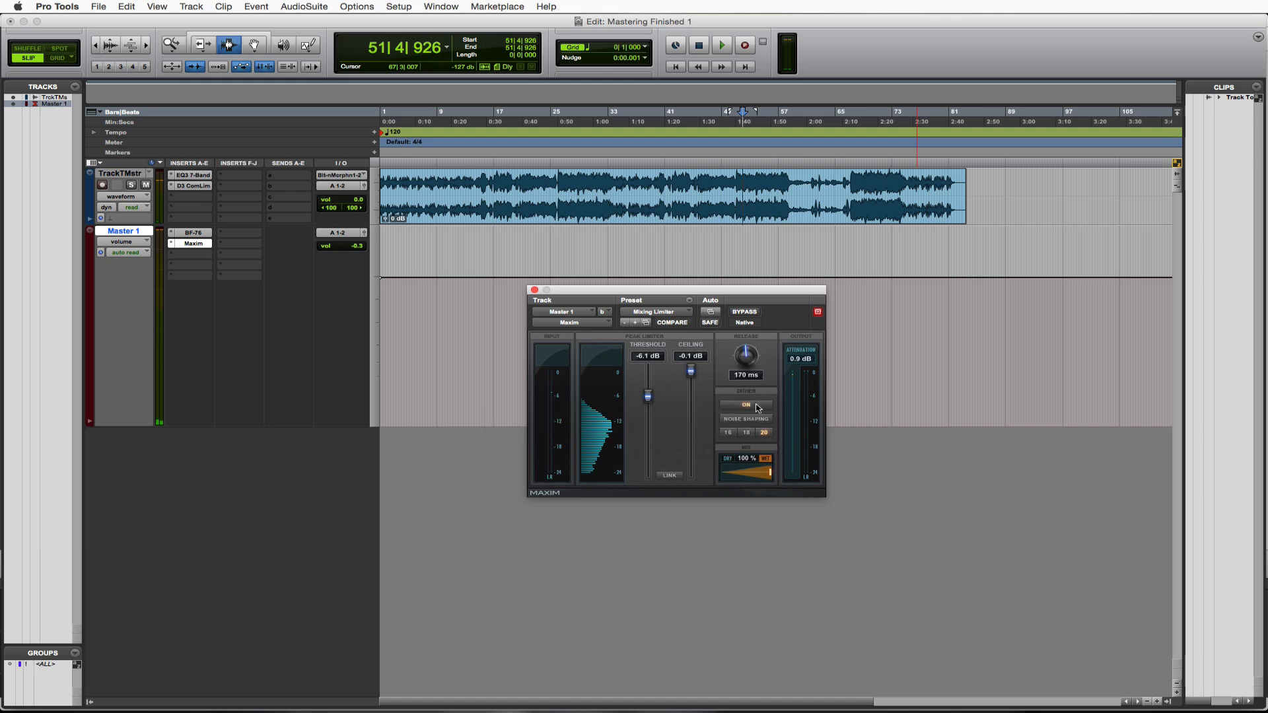
pyautogui.click(755, 419)
pyautogui.click(727, 433)
pyautogui.press('space')
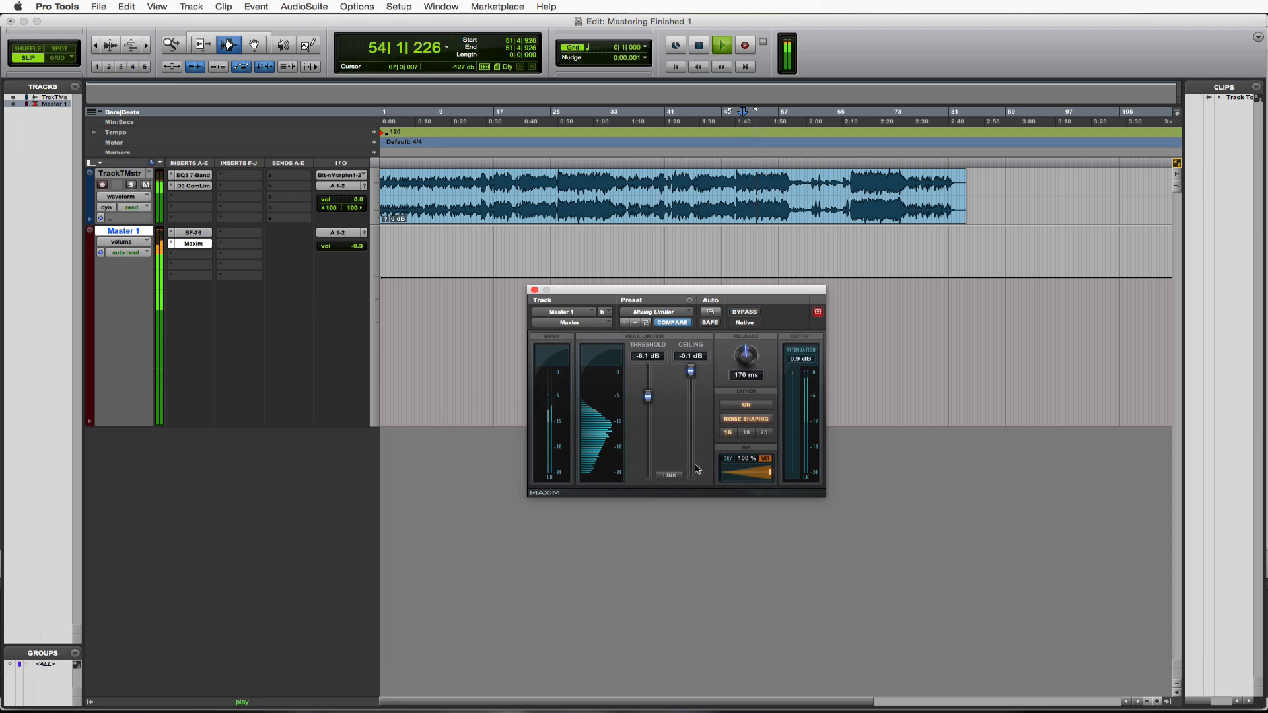
pyautogui.press('space')
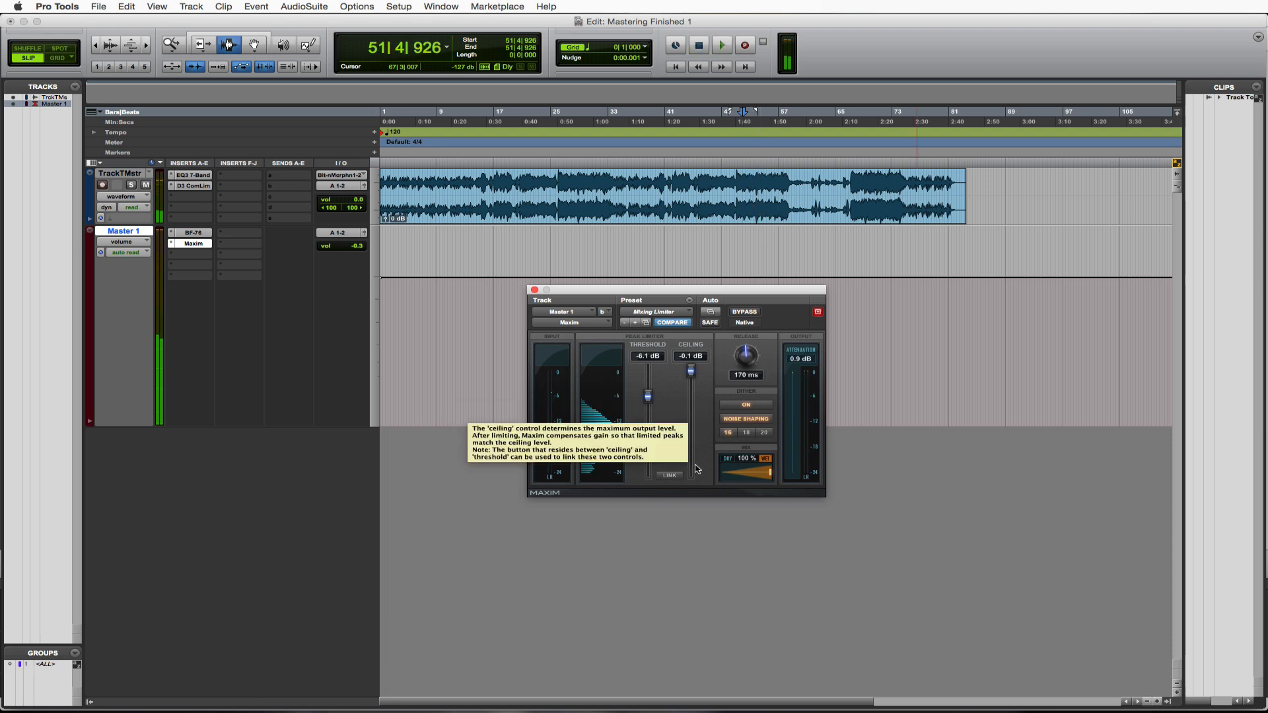